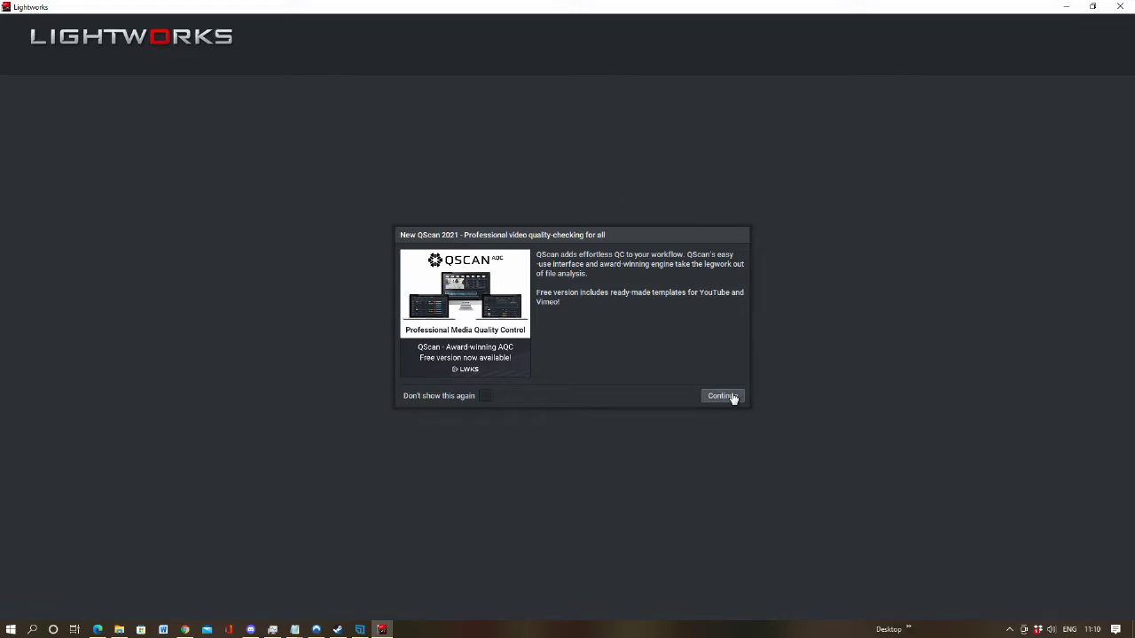
# Dismiss the QScan notice and open the Fallout Shelter Survival Mode Part 20 project, briefly checking the notes.
pyautogui.click(732, 398)
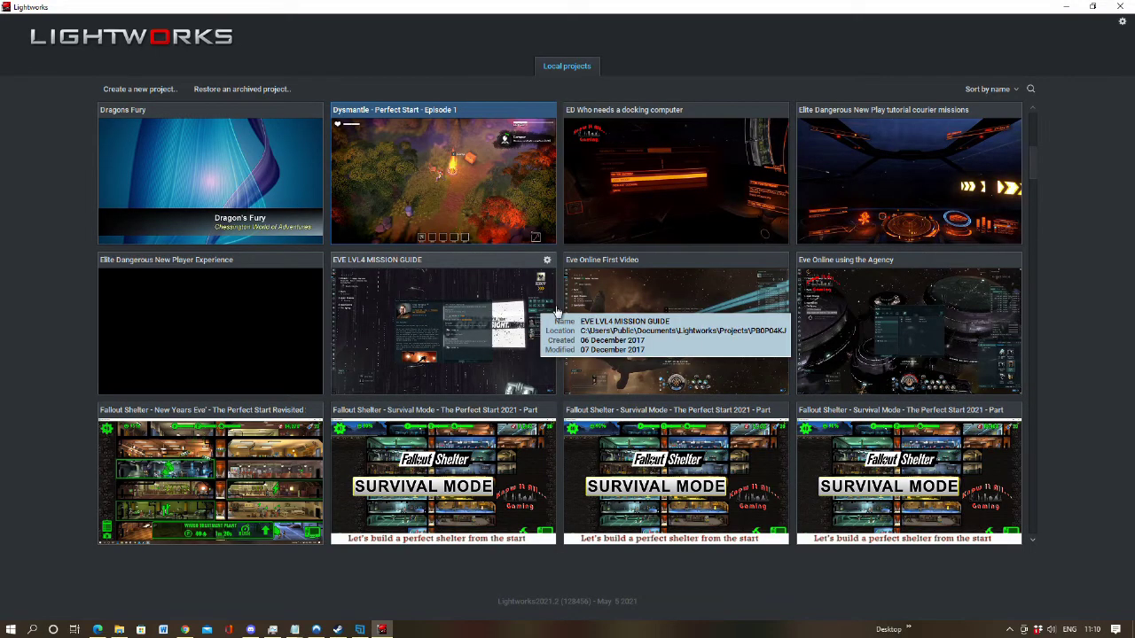
pyautogui.scroll(-3, 550, 311)
pyautogui.moveTo(385, 186)
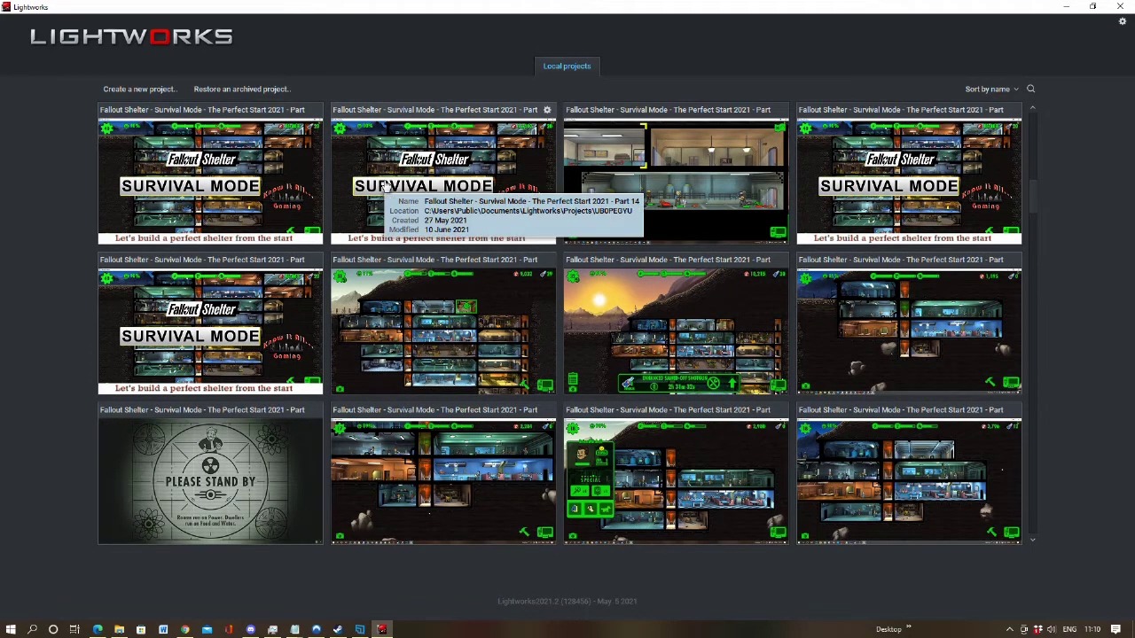
pyautogui.moveTo(241, 304)
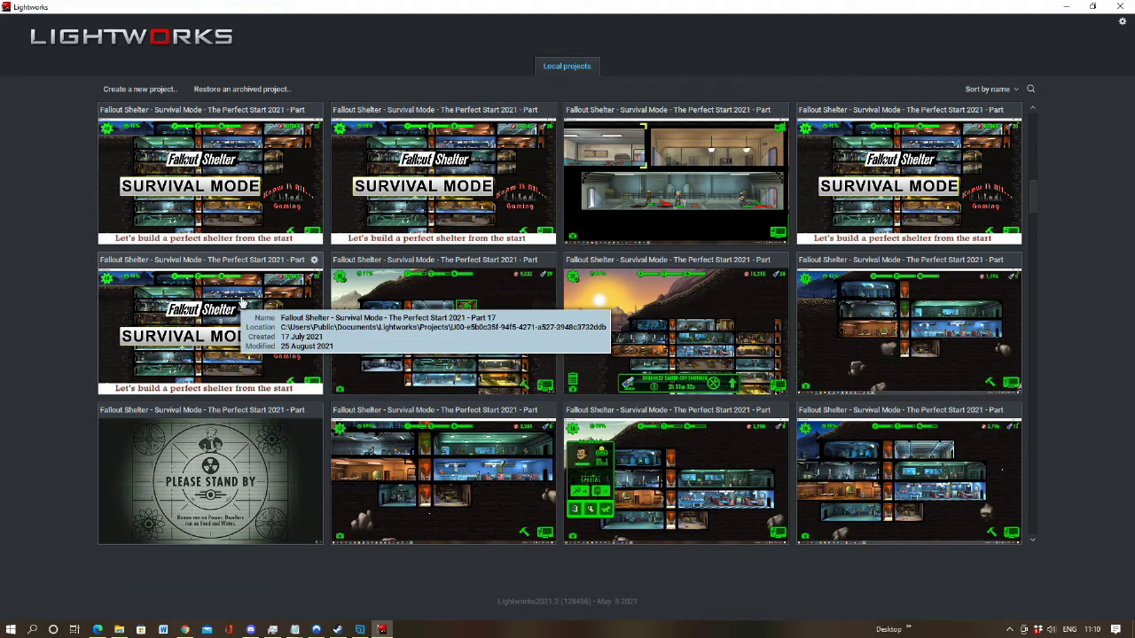
pyautogui.moveTo(451, 312)
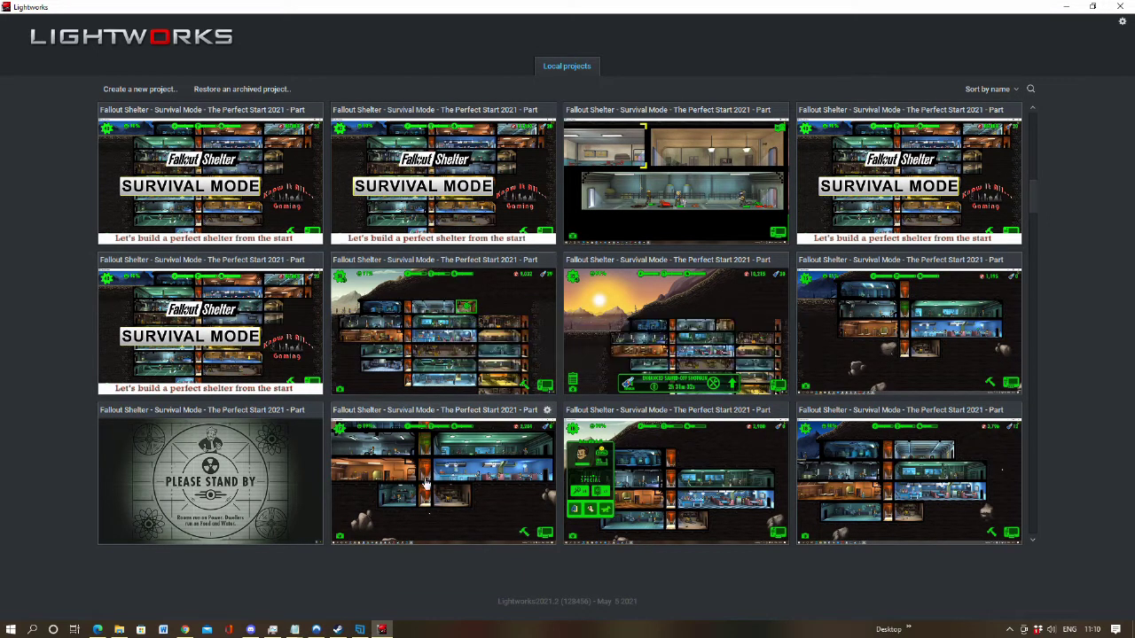
pyautogui.moveTo(425, 481)
pyautogui.moveTo(245, 479)
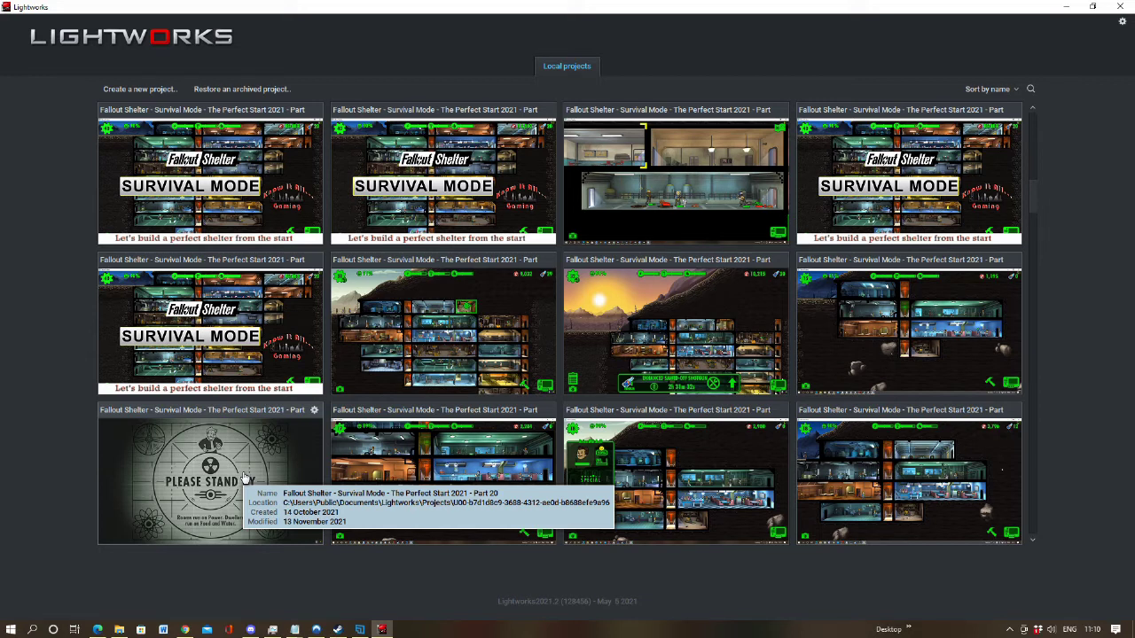
pyautogui.click(246, 479)
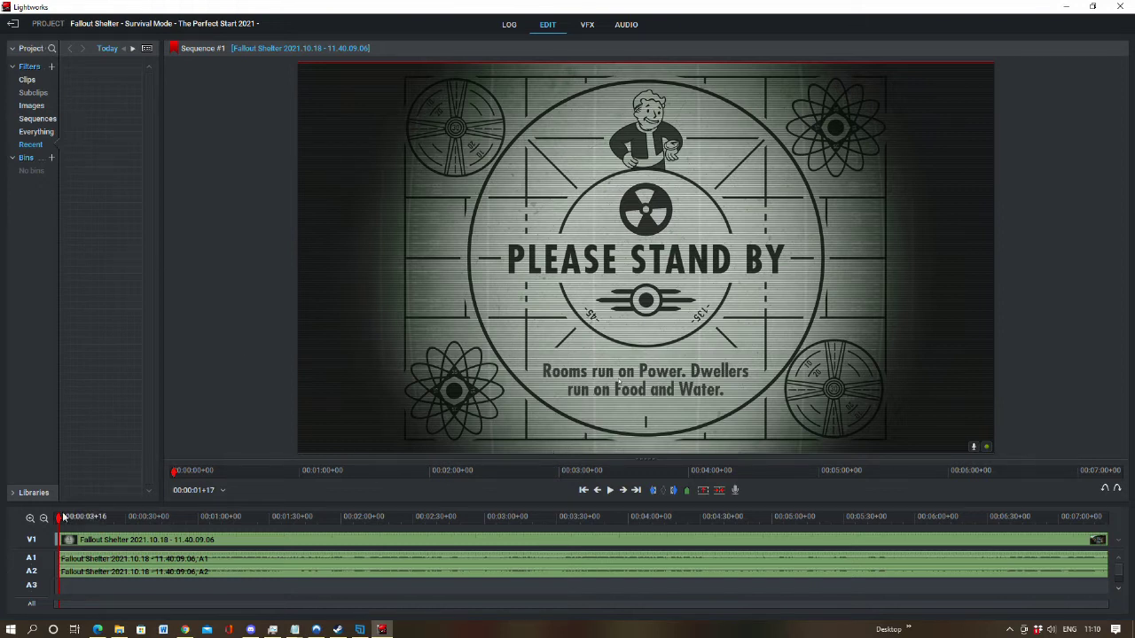
pyautogui.hotkey('alt', 'Tab')
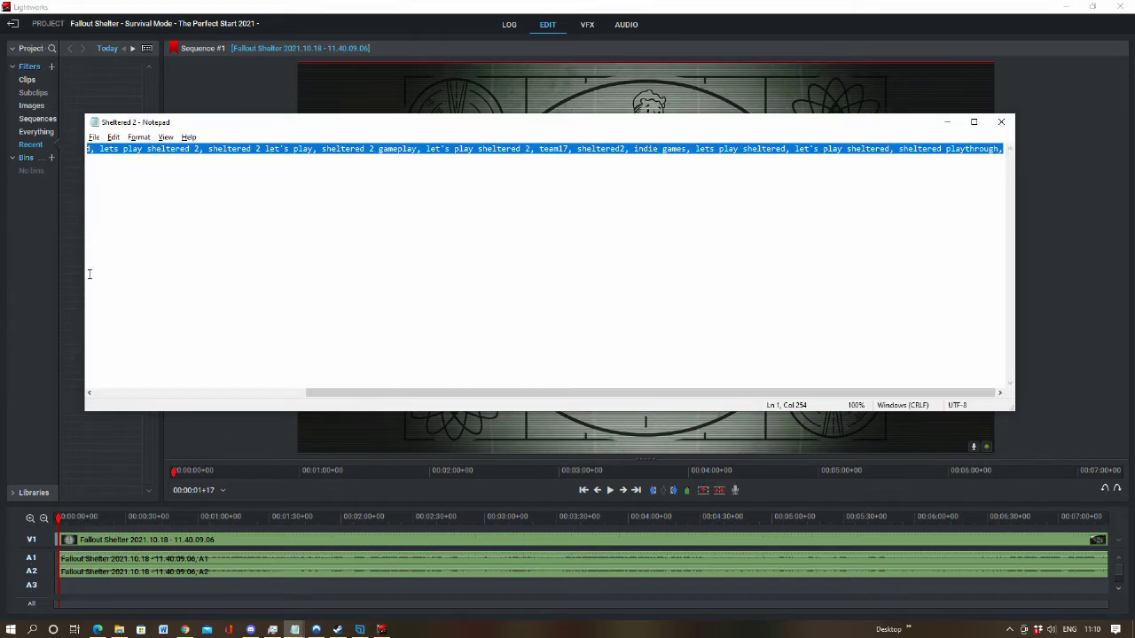
pyautogui.hotkey('alt', 'Tab')
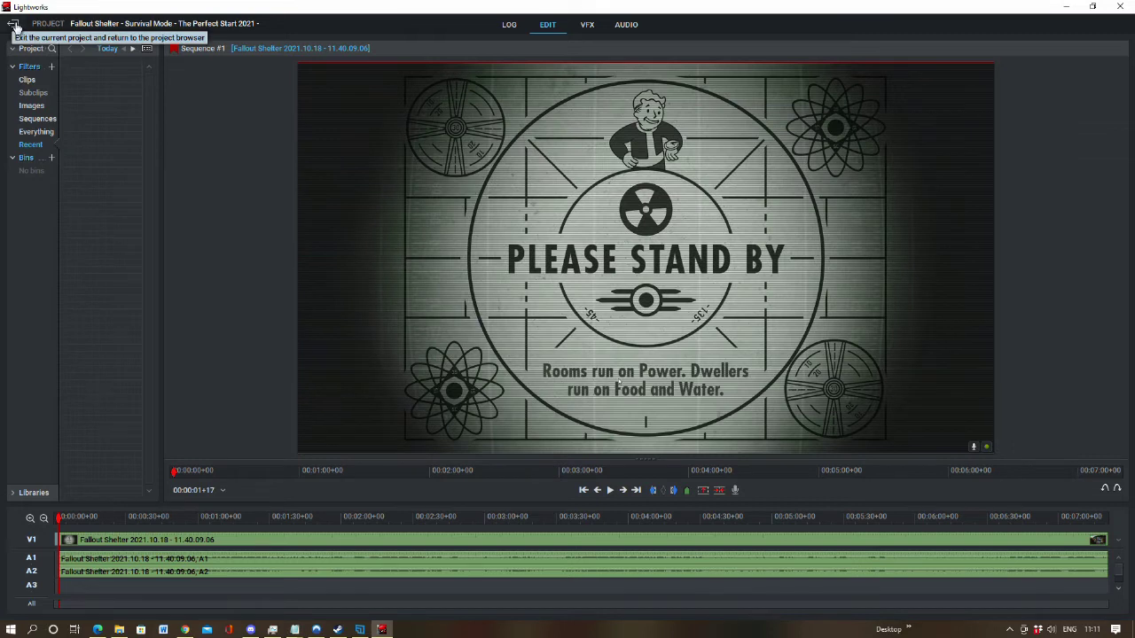
# Exit to the project list and create a new project named Fallout Shelter Survival Mode Part 21.
pyautogui.click(14, 26)
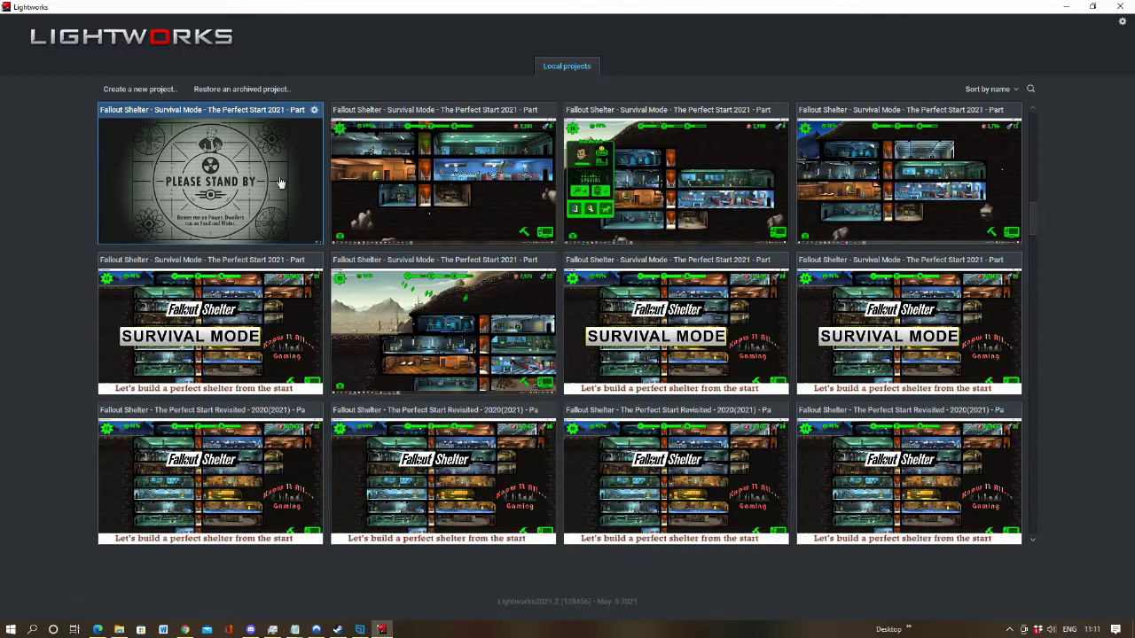
pyautogui.click(133, 90)
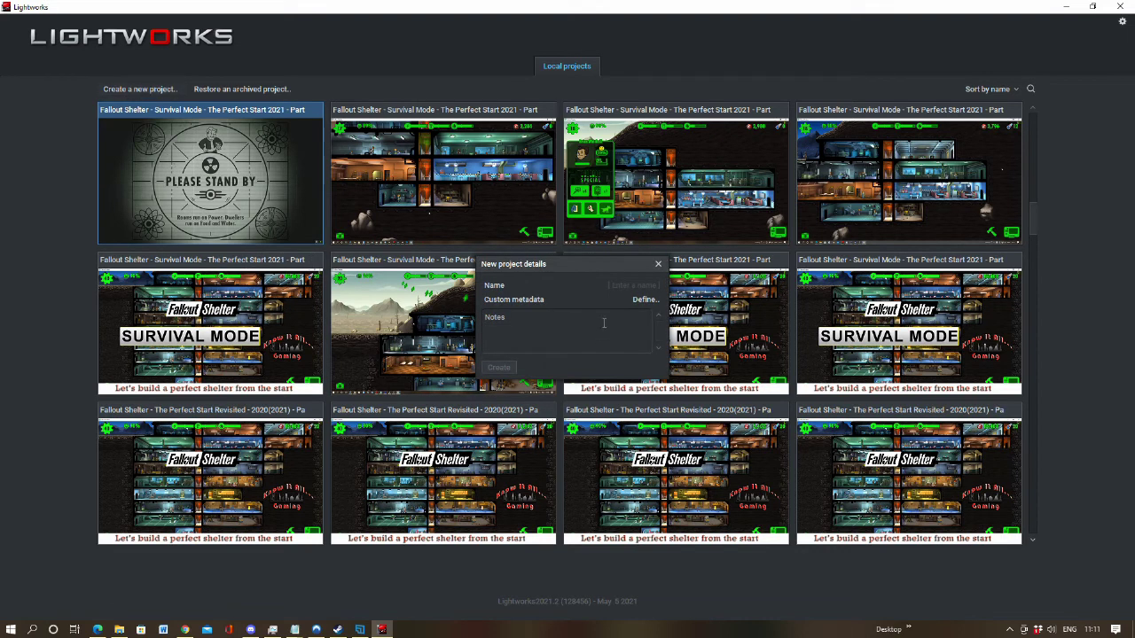
pyautogui.hotkey('ctrl', 'v')
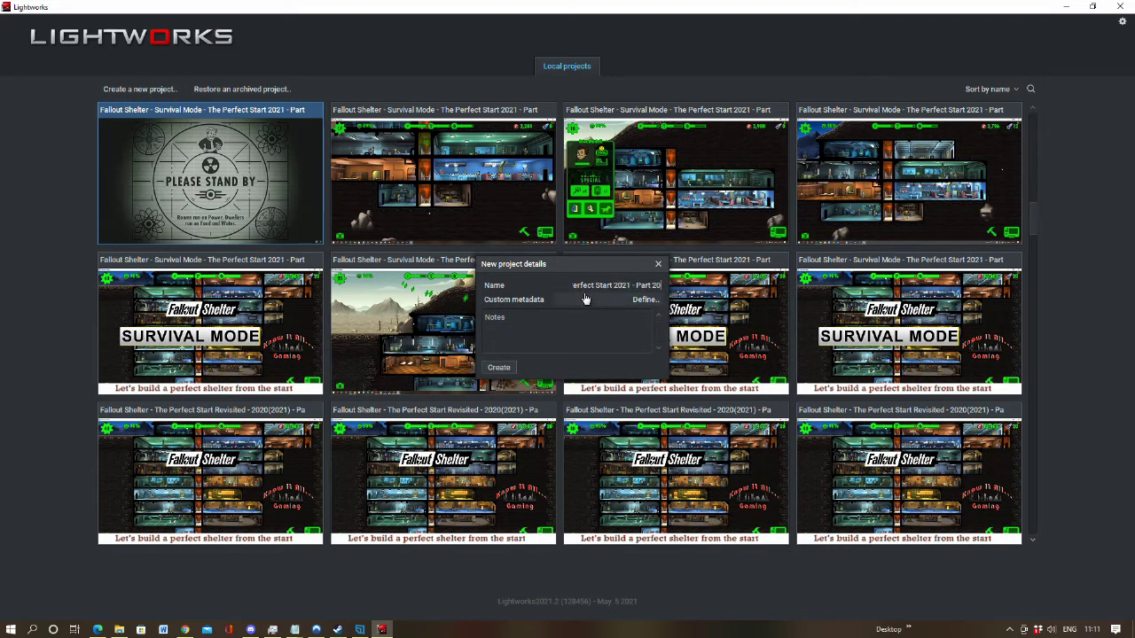
pyautogui.press('BackSpace')
pyautogui.click(510, 369)
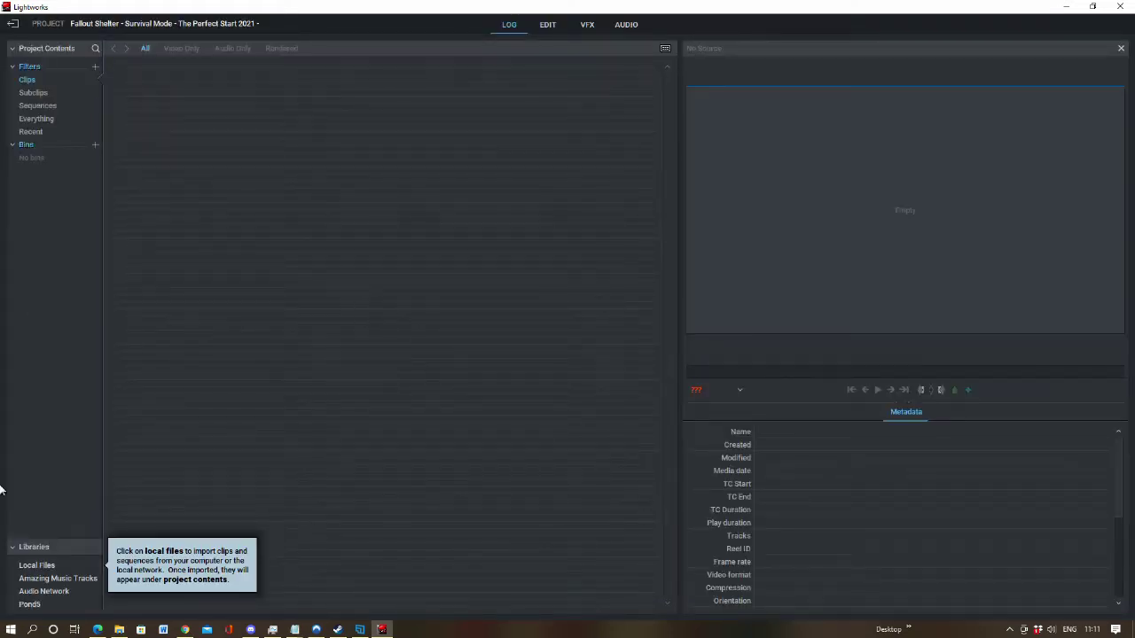
# Import FalloutShelterSurvival.jpg from Local Files, Videos > Fallout Shelter.
pyautogui.click(32, 572)
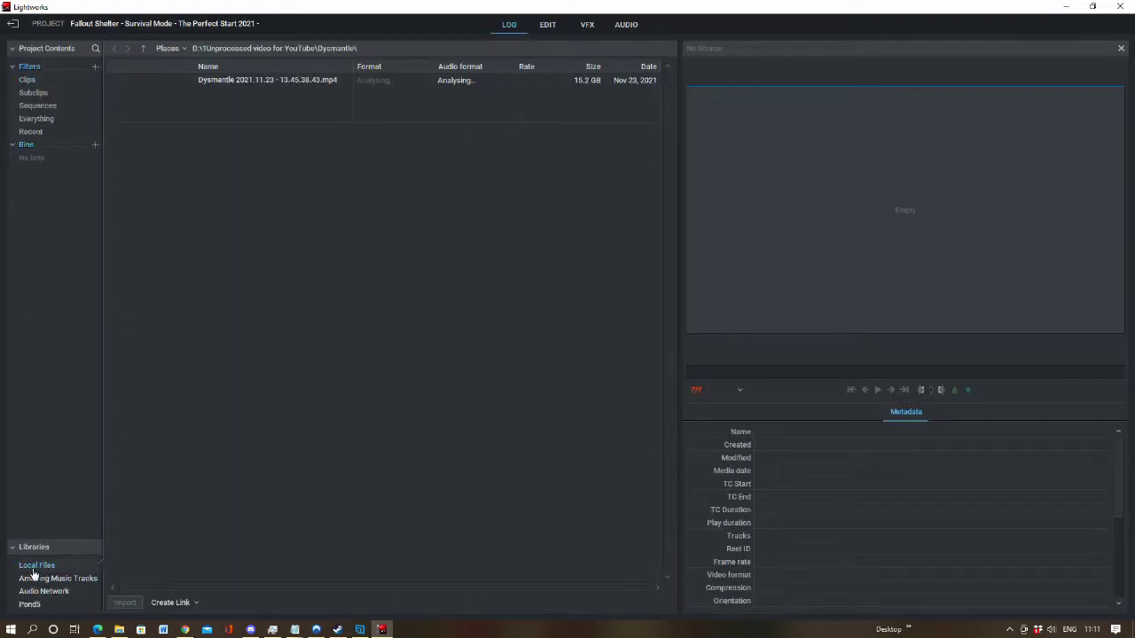
pyautogui.click(169, 49)
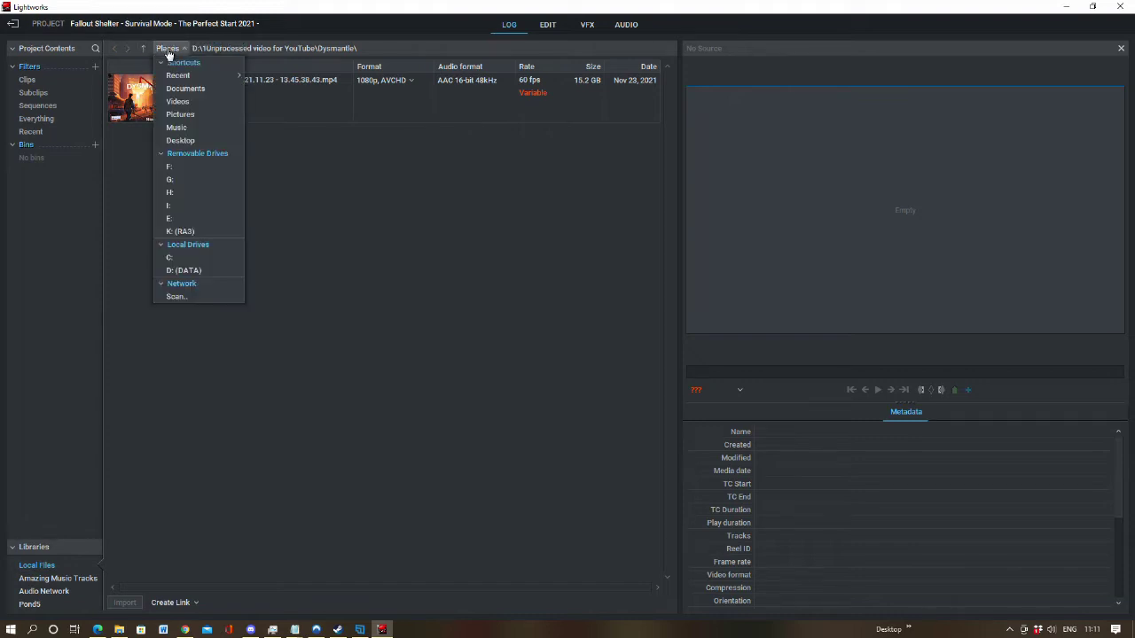
pyautogui.click(182, 102)
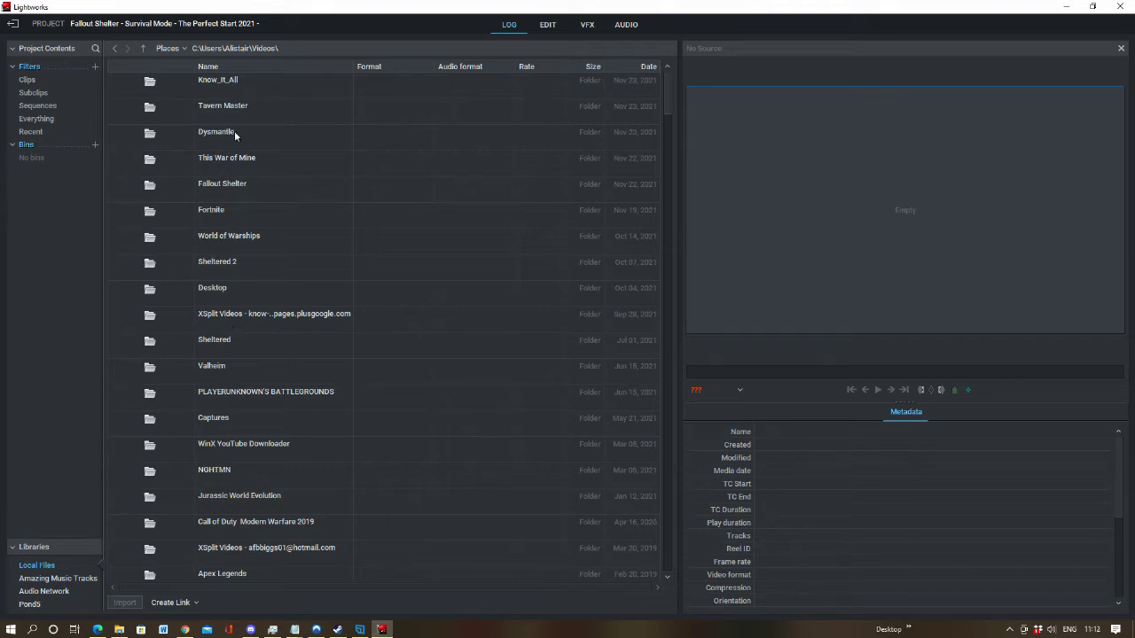
pyautogui.doubleClick(223, 193)
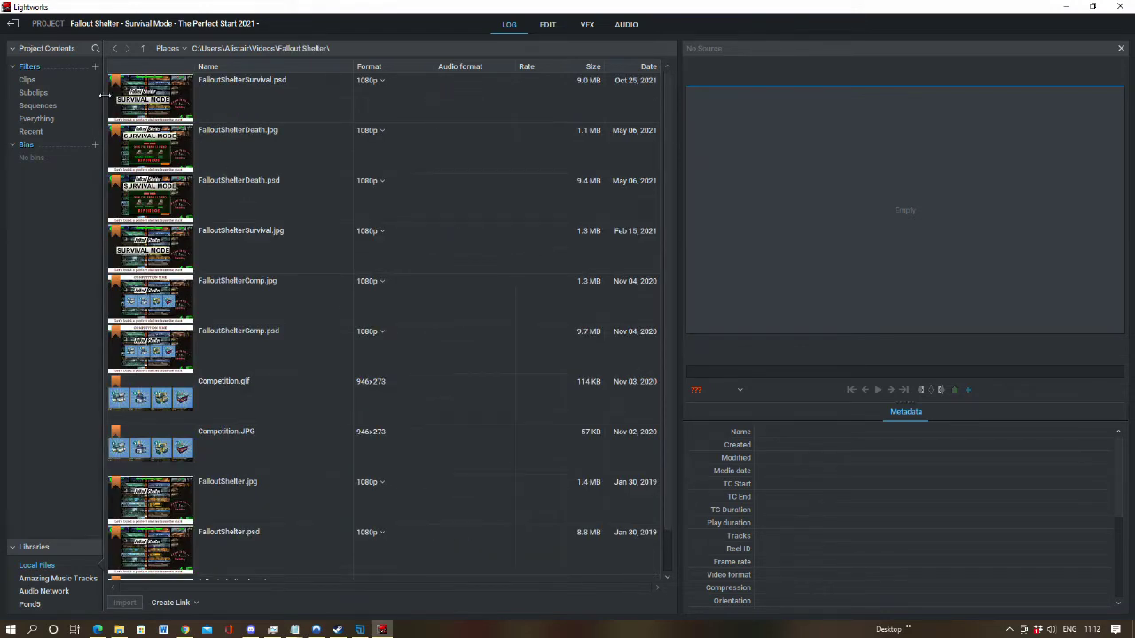
pyautogui.click(141, 266)
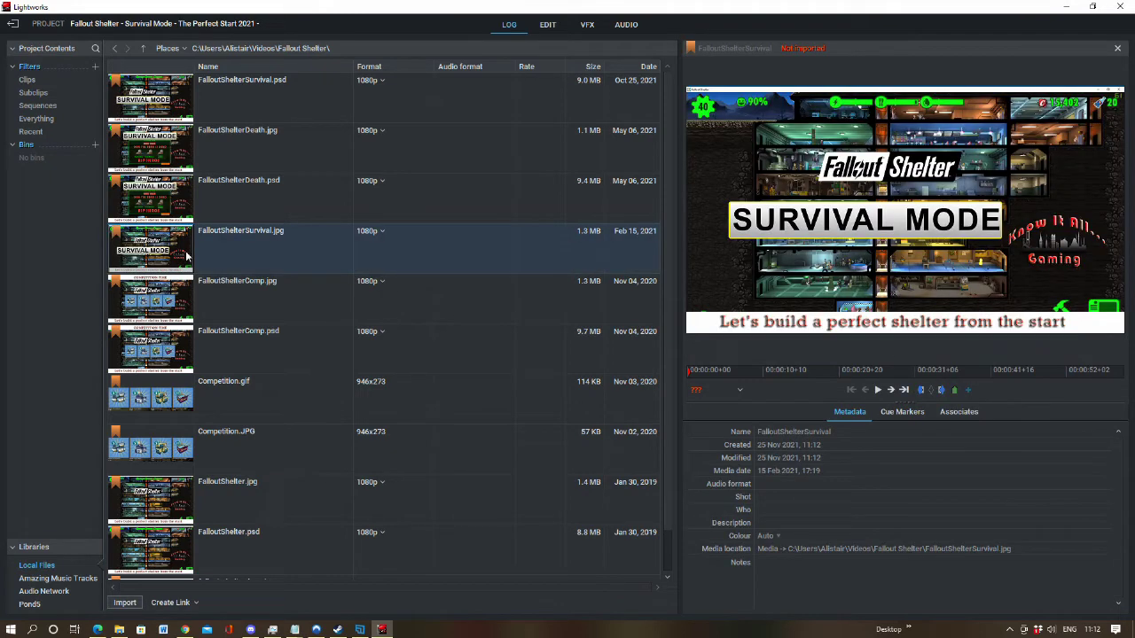
pyautogui.click(802, 50)
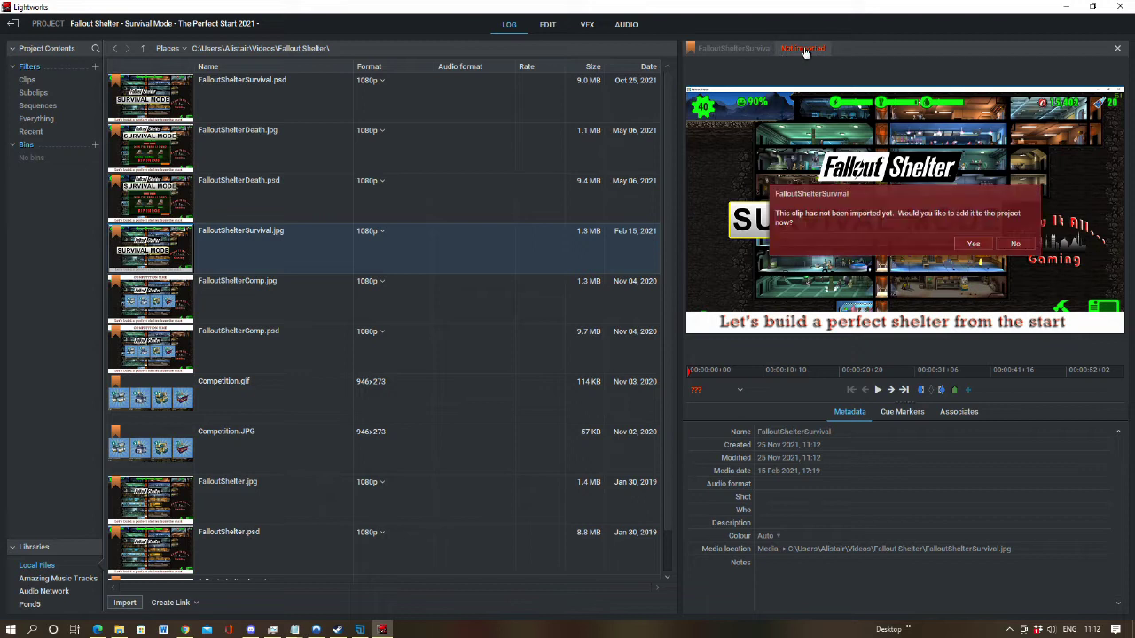
pyautogui.click(973, 244)
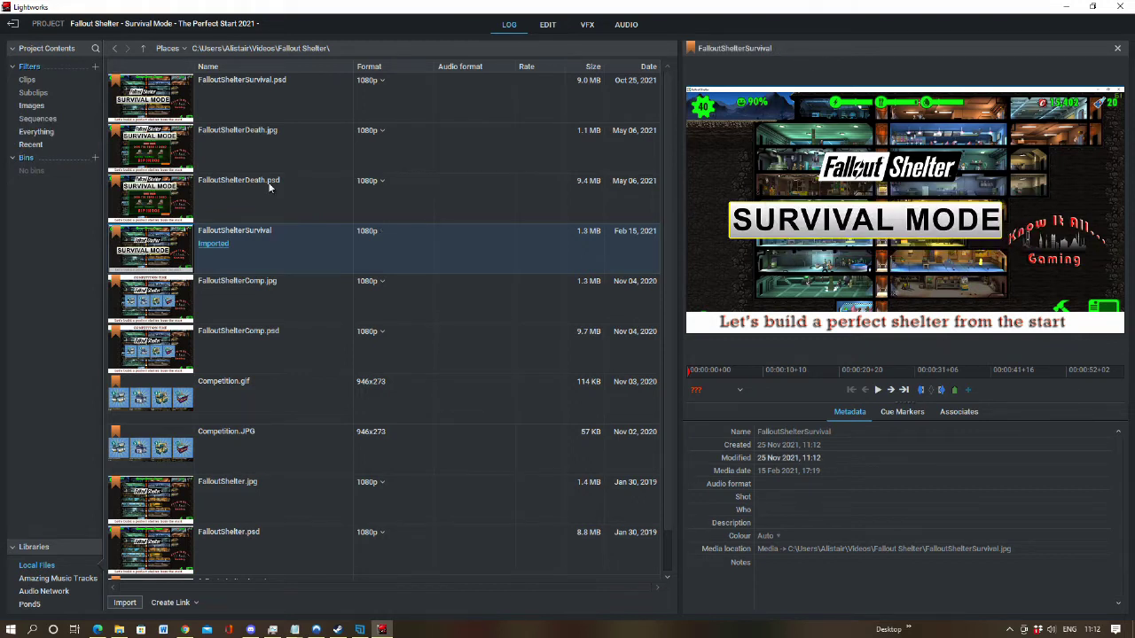
# Import the 2021.10.19 - 11.43.20.07 clip from D: DATA's Fallout Shelter Survival clips folder.
pyautogui.click(178, 50)
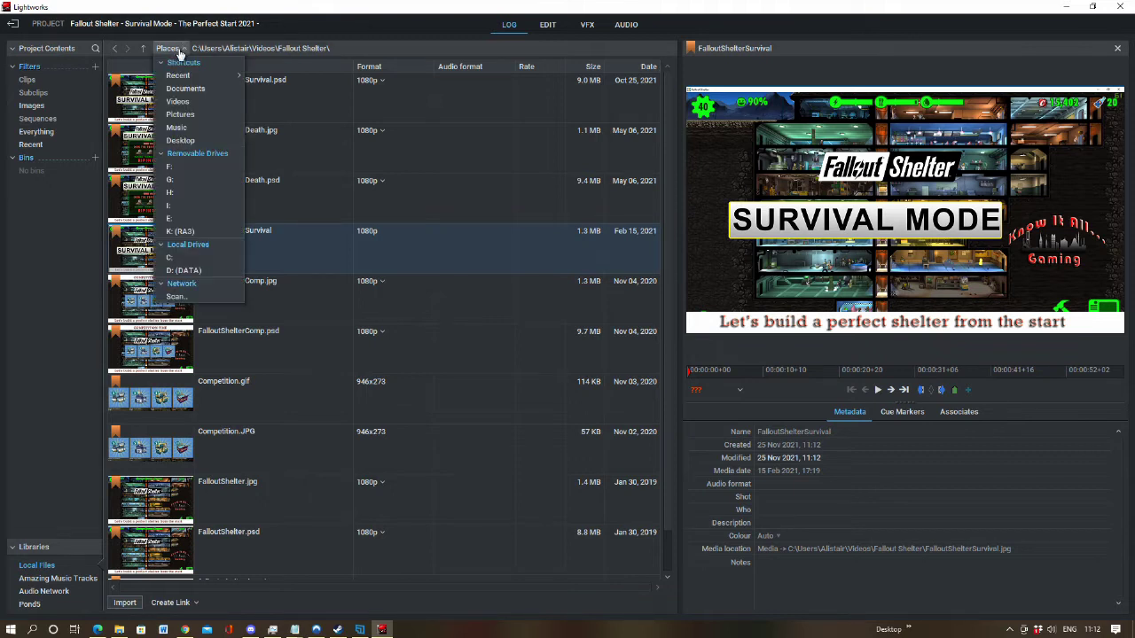
pyautogui.click(186, 270)
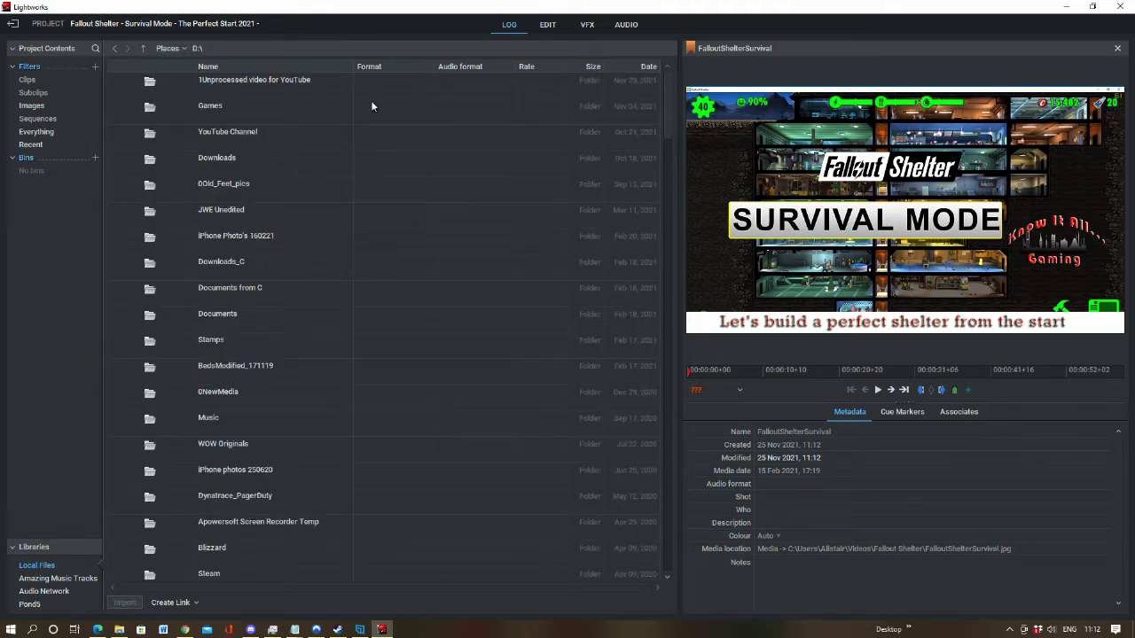
pyautogui.doubleClick(235, 84)
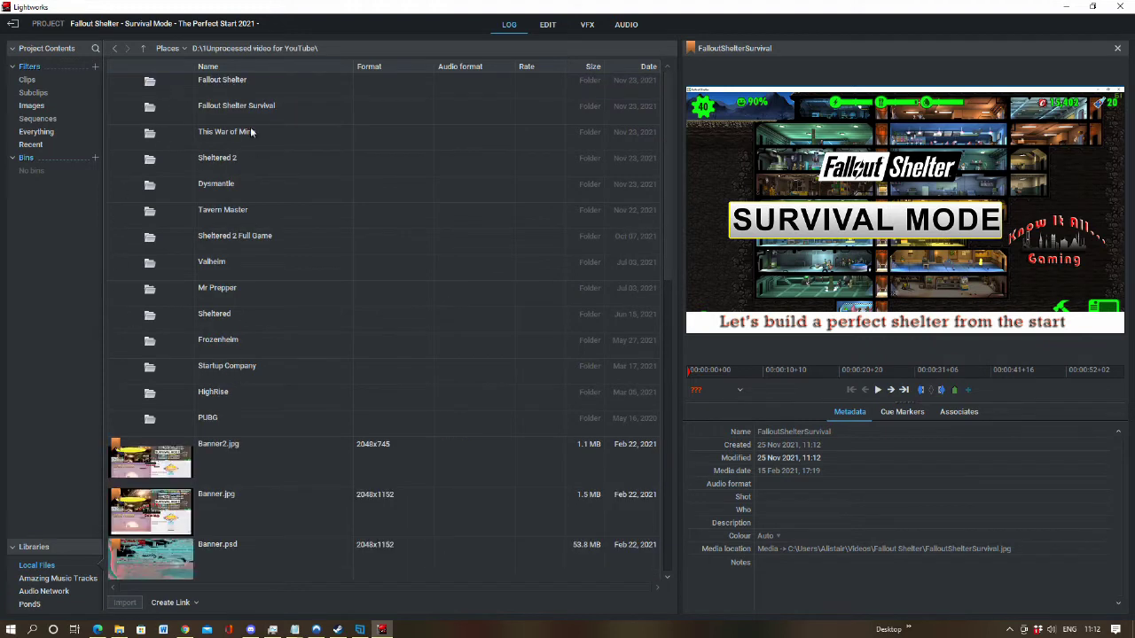
pyautogui.doubleClick(233, 108)
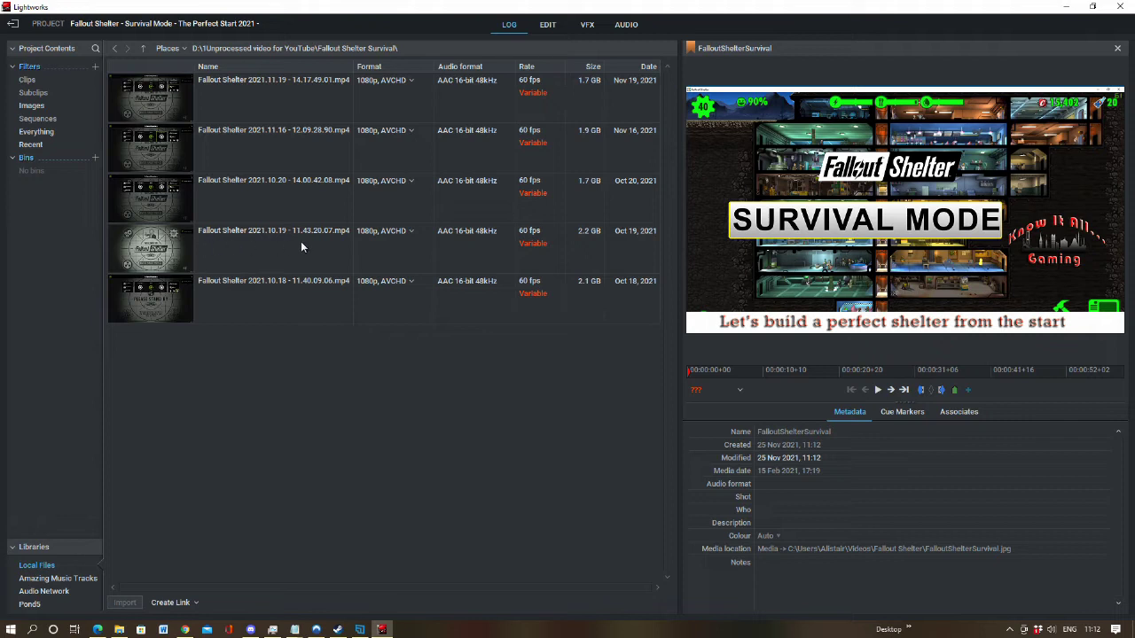
pyautogui.click(162, 253)
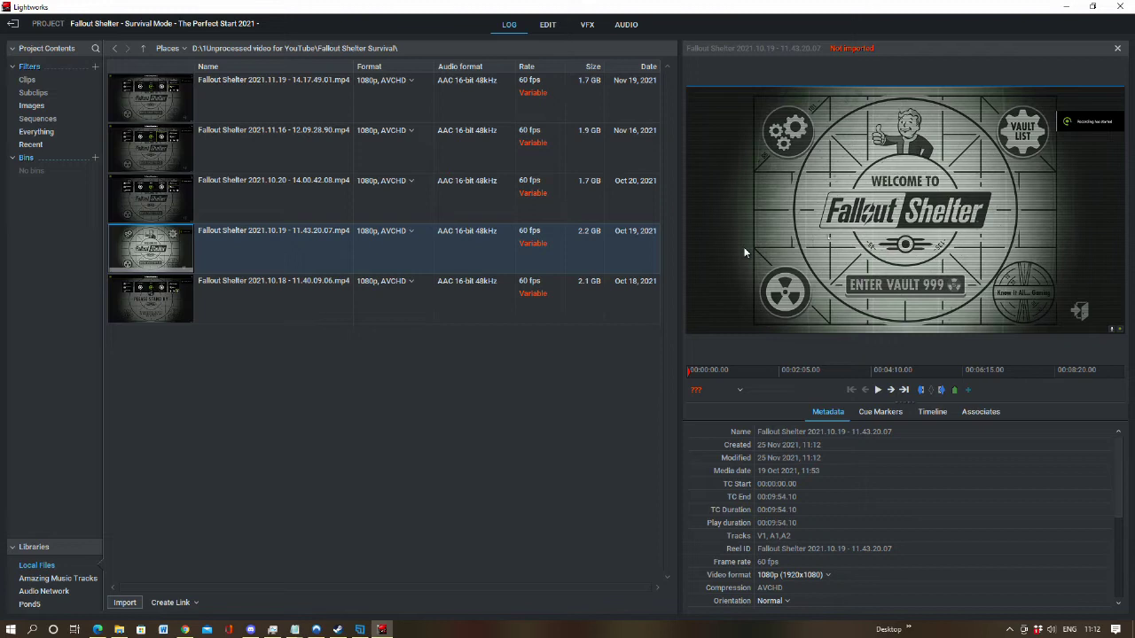
pyautogui.click(847, 53)
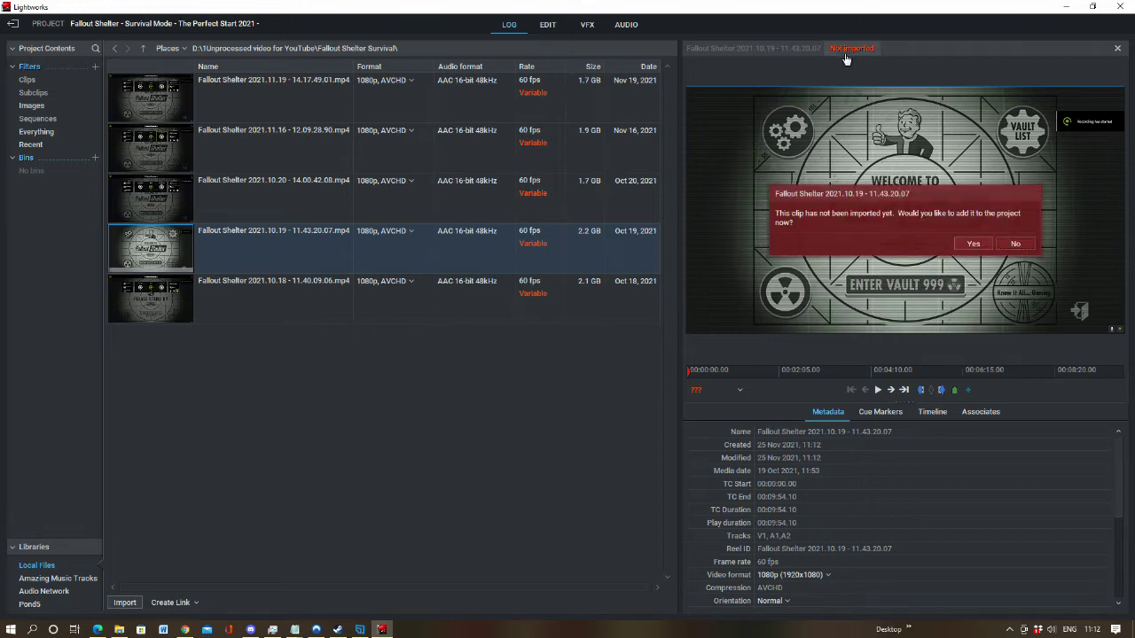
pyautogui.click(973, 244)
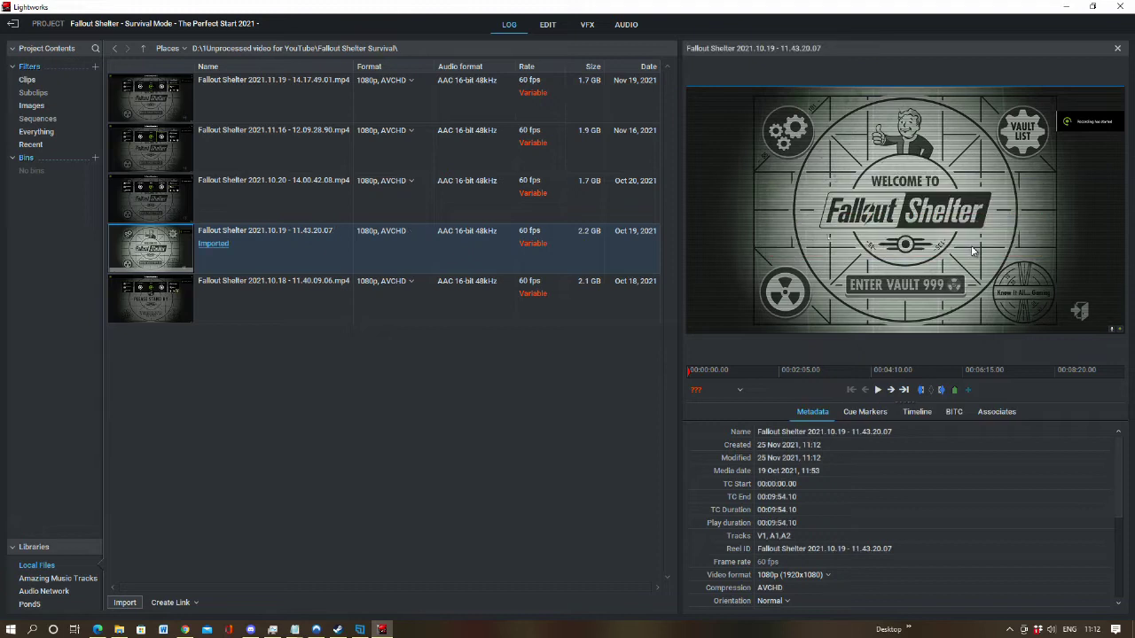
# Put about 3 seconds of the FalloutShelterSurvival title card at Sequence #1's start, then load the gameplay clip.
pyautogui.click(546, 27)
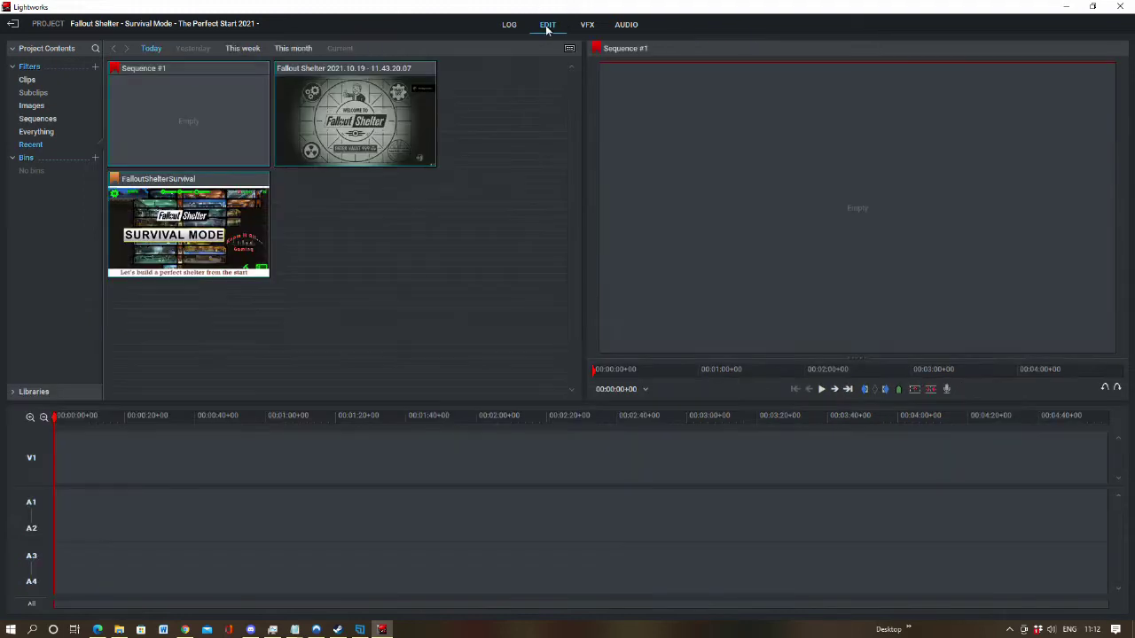
pyautogui.doubleClick(220, 227)
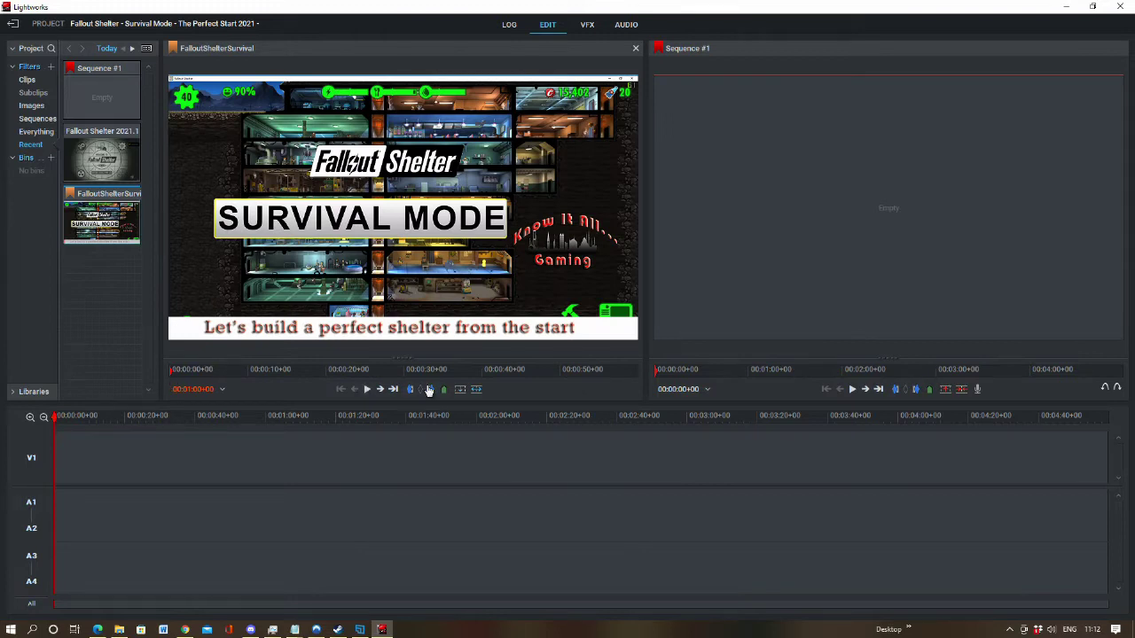
pyautogui.click(412, 391)
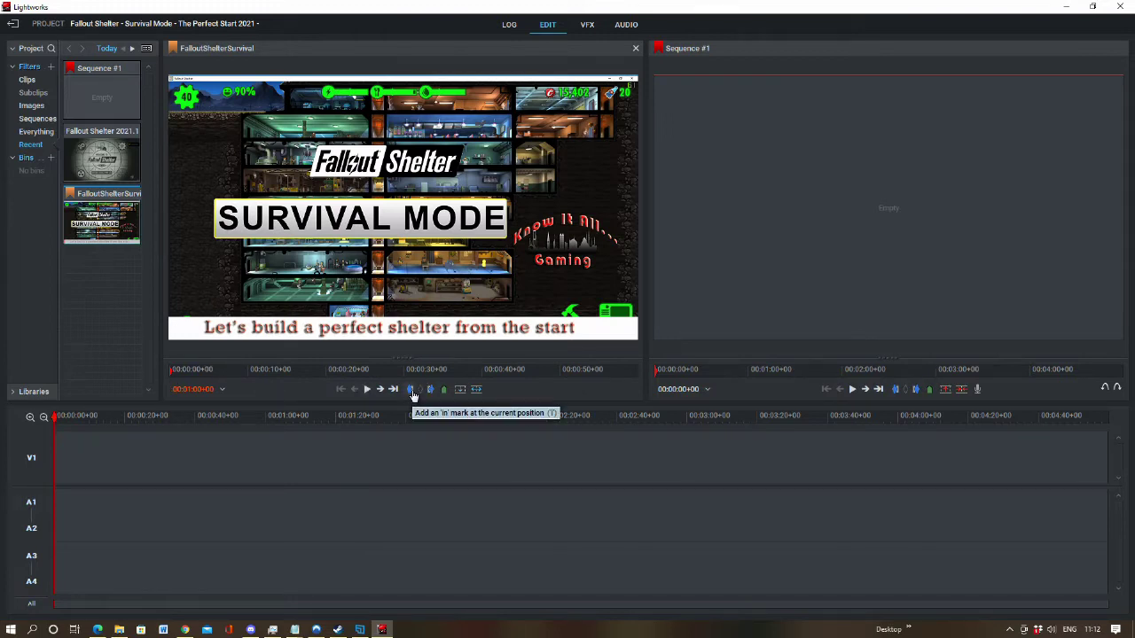
pyautogui.click(201, 372)
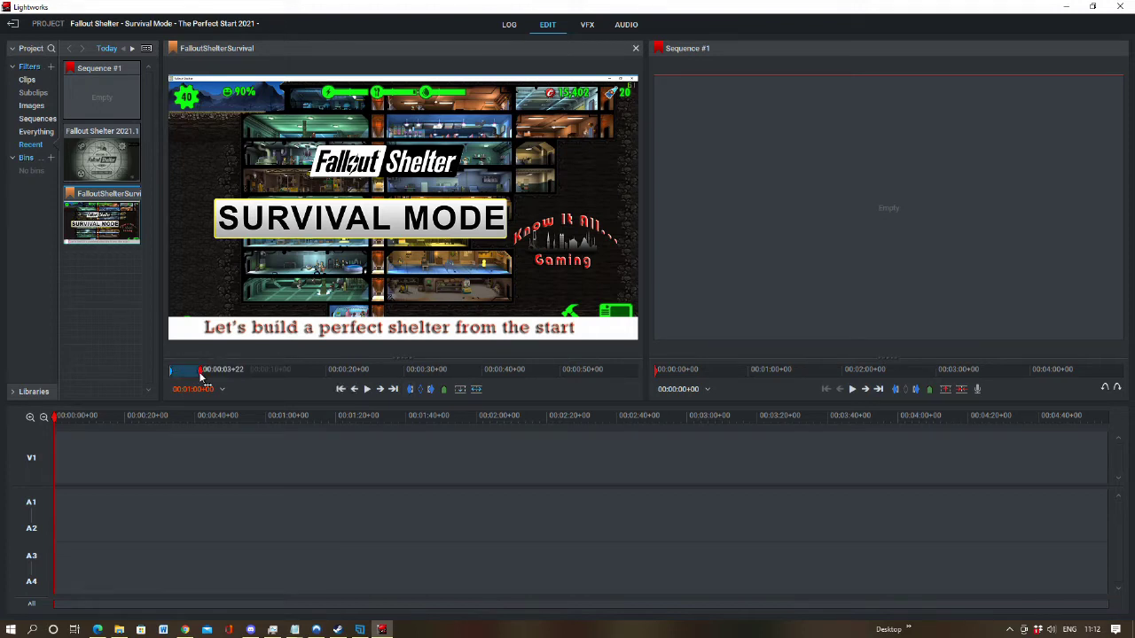
pyautogui.click(431, 390)
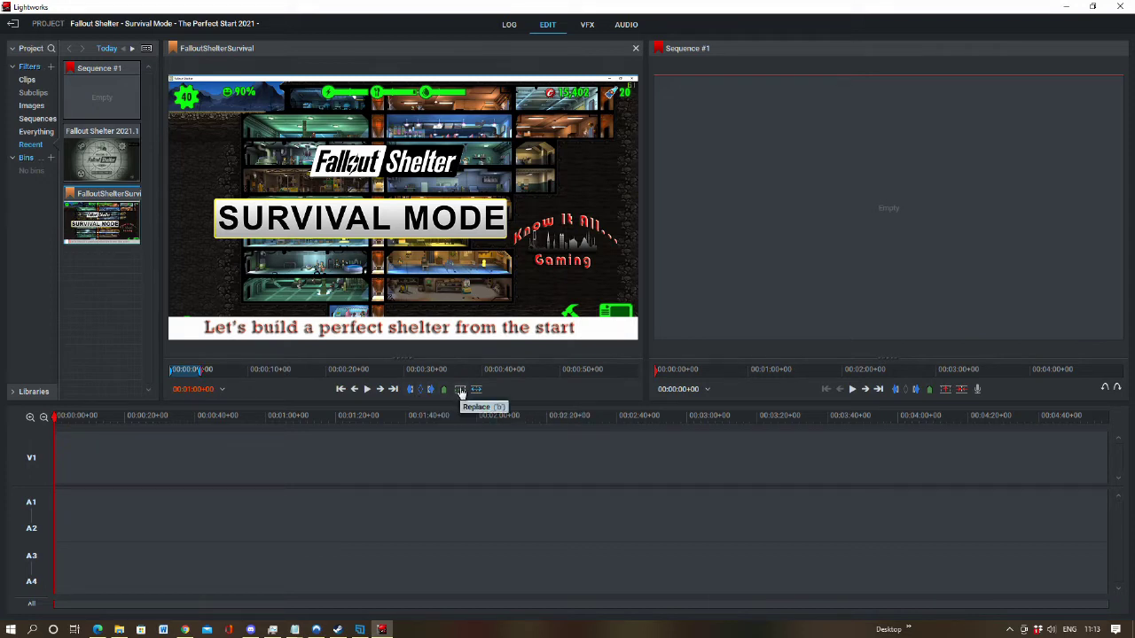
pyautogui.click(460, 390)
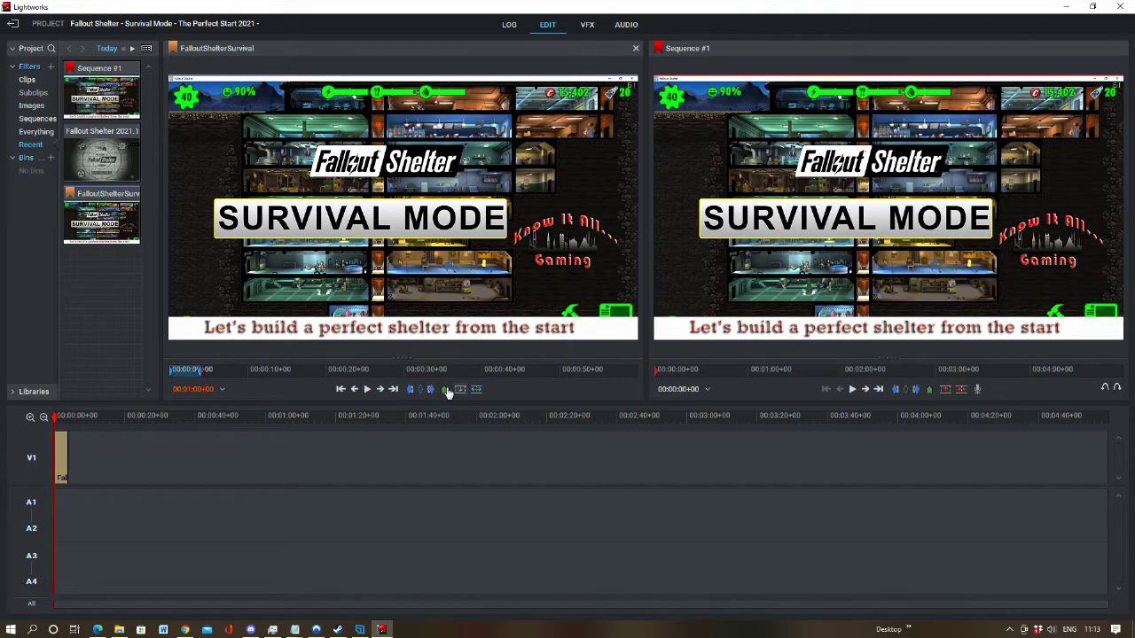
pyautogui.moveTo(54, 424); pyautogui.dragTo(68, 424)
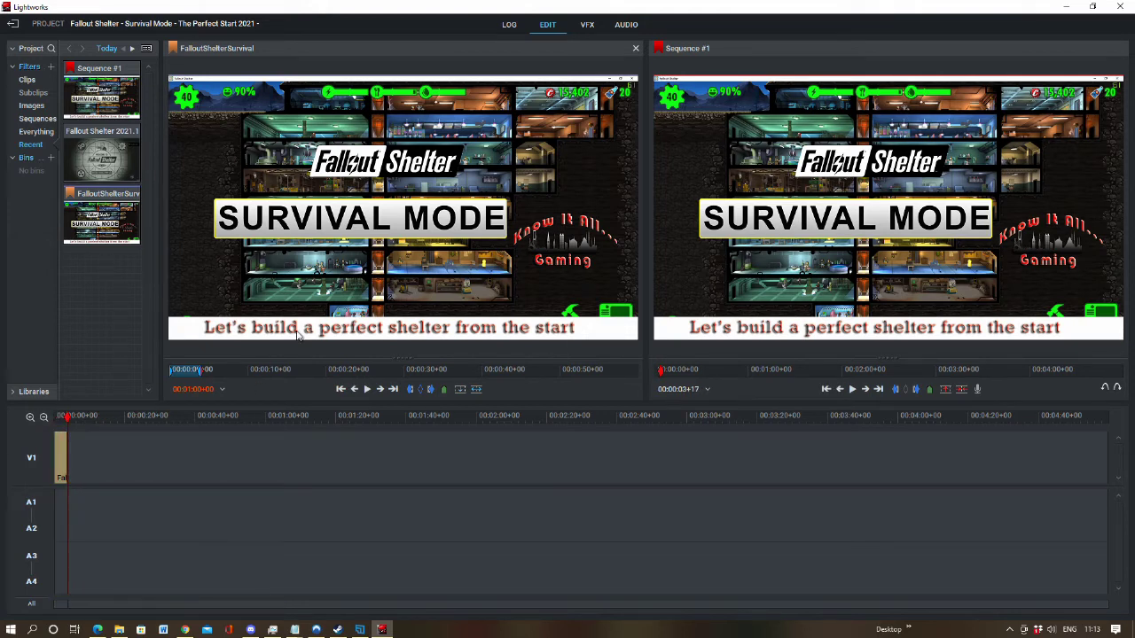
pyautogui.click(110, 167)
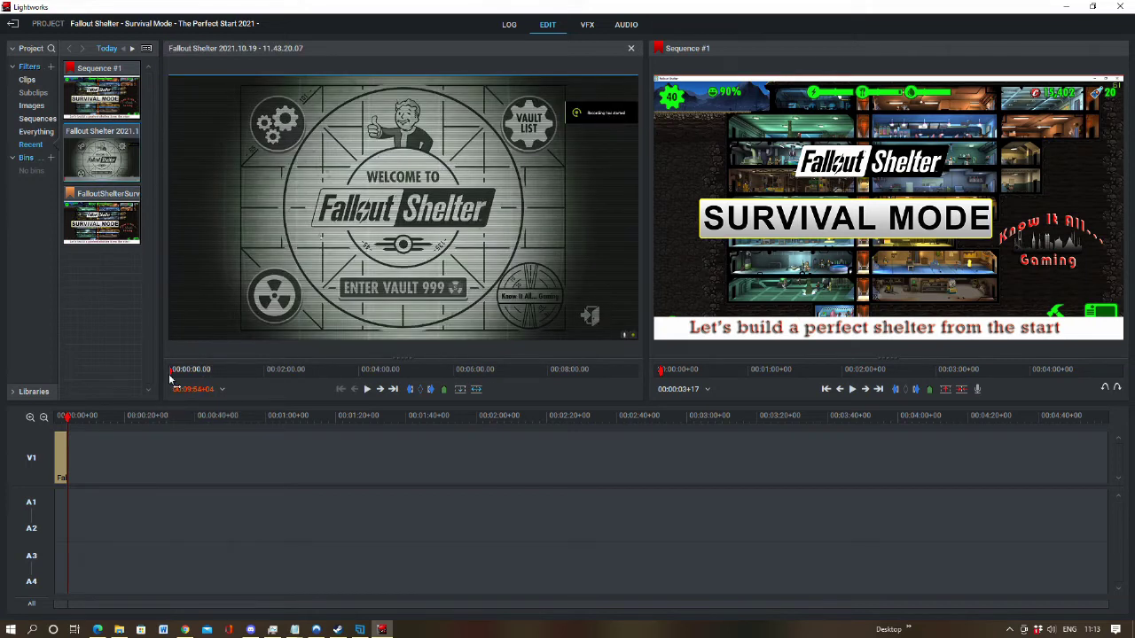
# Insert the full 2021.10.19 gameplay recording onto V1, A1 and A2 after the title card.
pyautogui.click(172, 379)
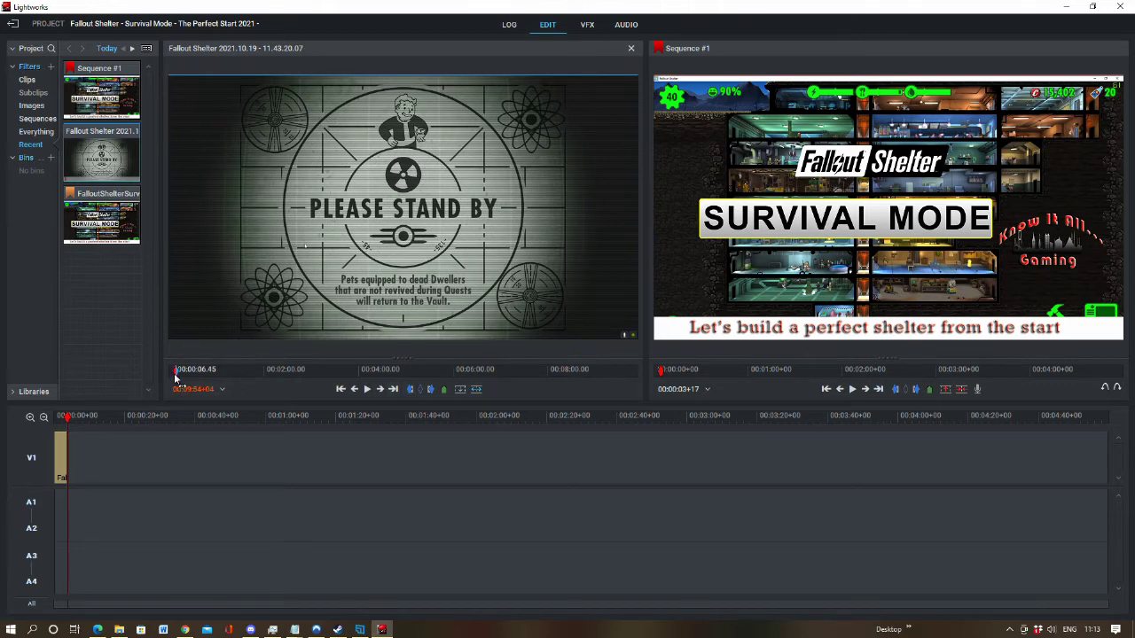
pyautogui.moveTo(175, 377); pyautogui.dragTo(635, 383)
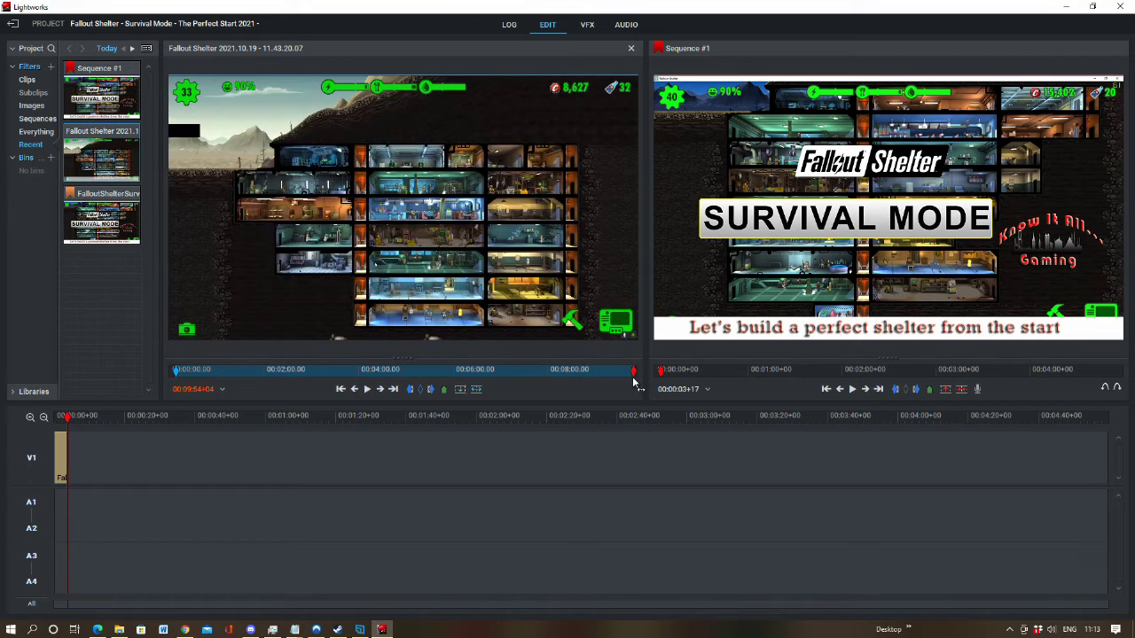
pyautogui.click(461, 390)
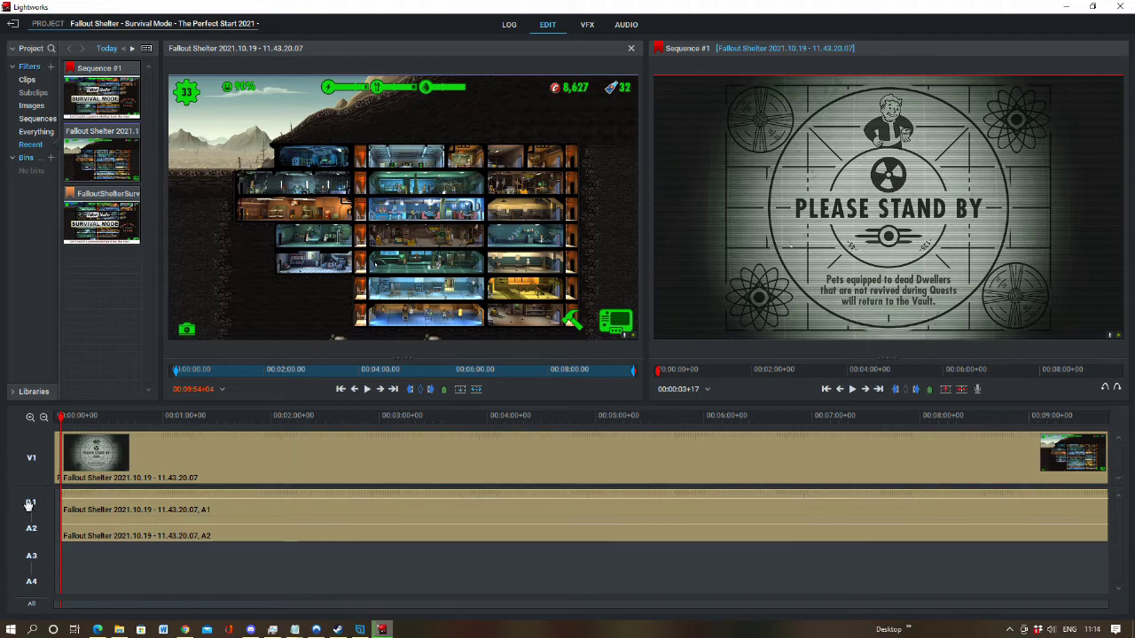
pyautogui.click(67, 417)
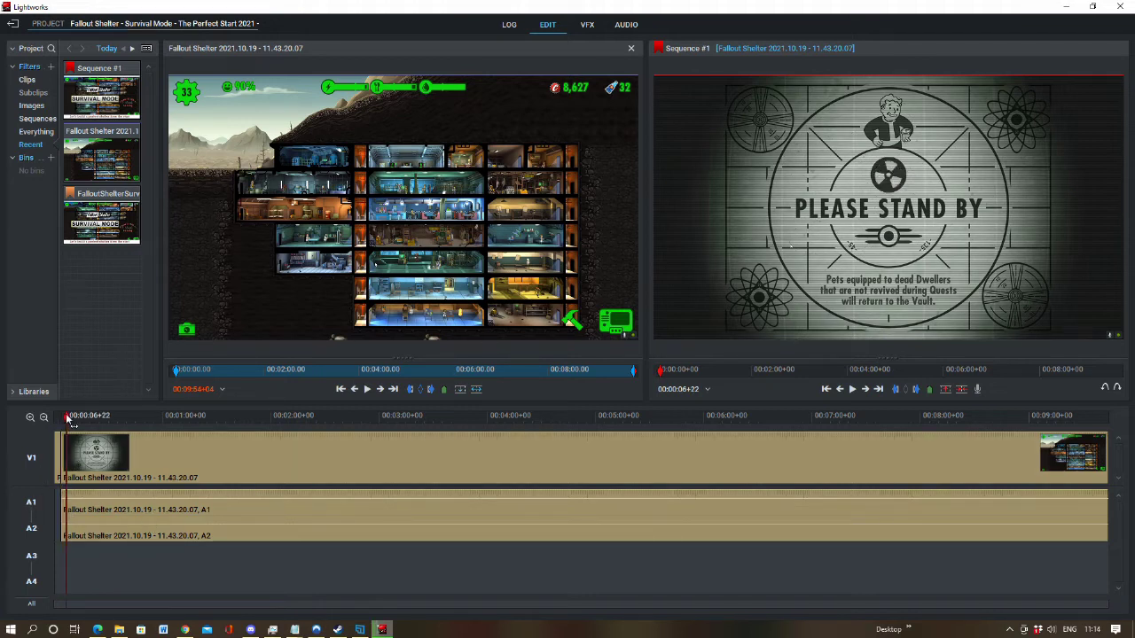
pyautogui.moveTo(67, 416); pyautogui.dragTo(98, 422)
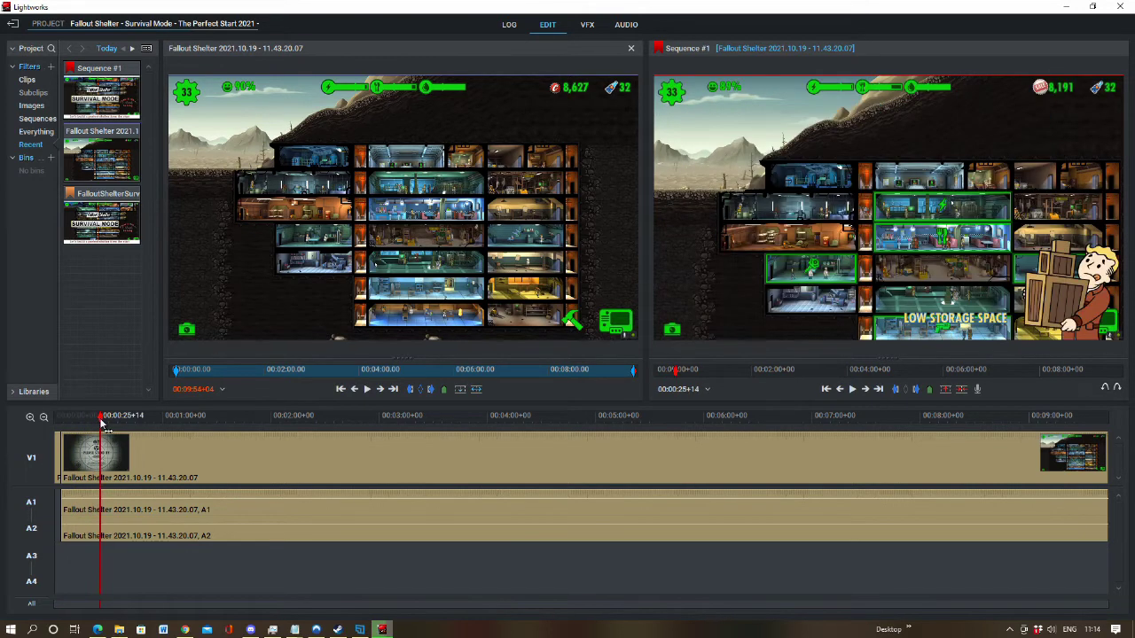
# Close the source viewer, narrow the bin to enlarge the sequence viewer, and go to the Audio page.
pyautogui.click(631, 49)
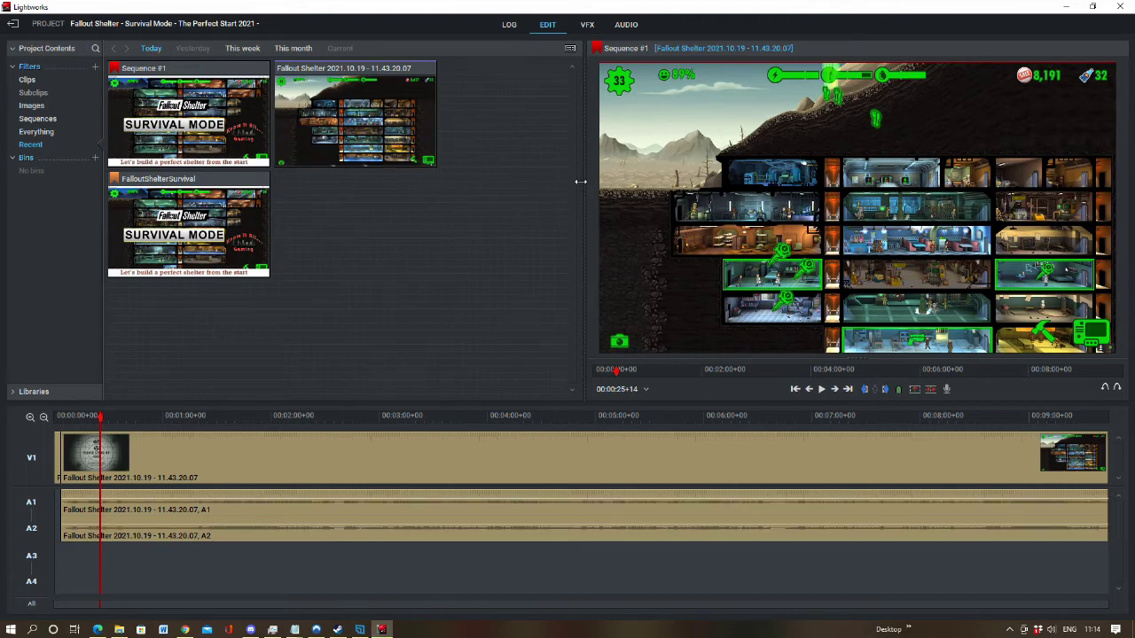
pyautogui.moveTo(586, 181); pyautogui.dragTo(139, 222)
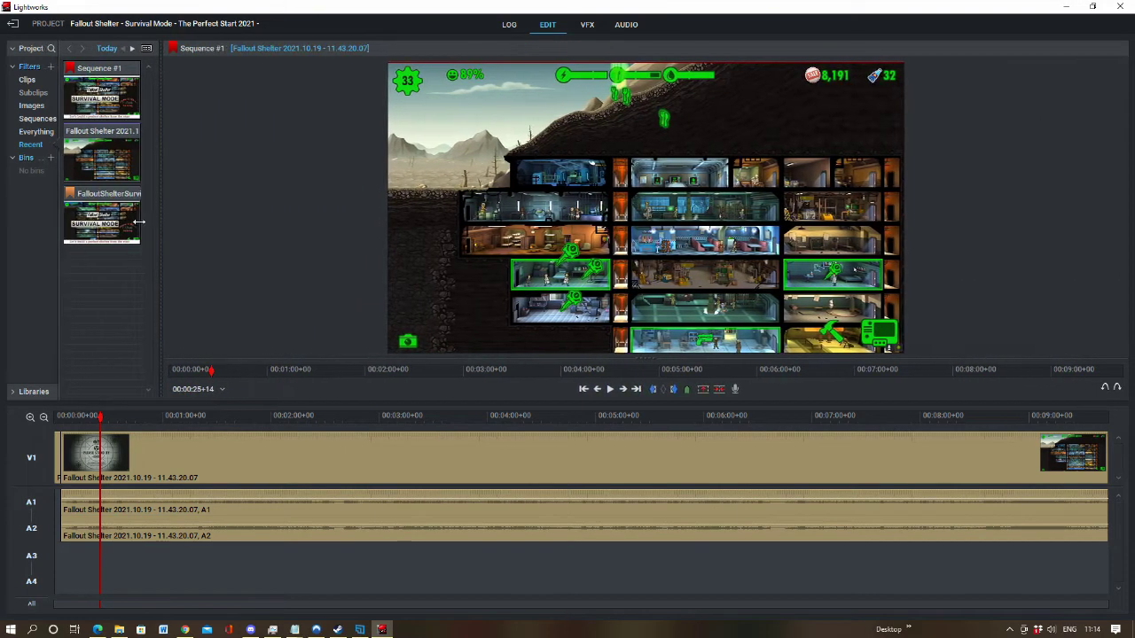
pyautogui.click(627, 26)
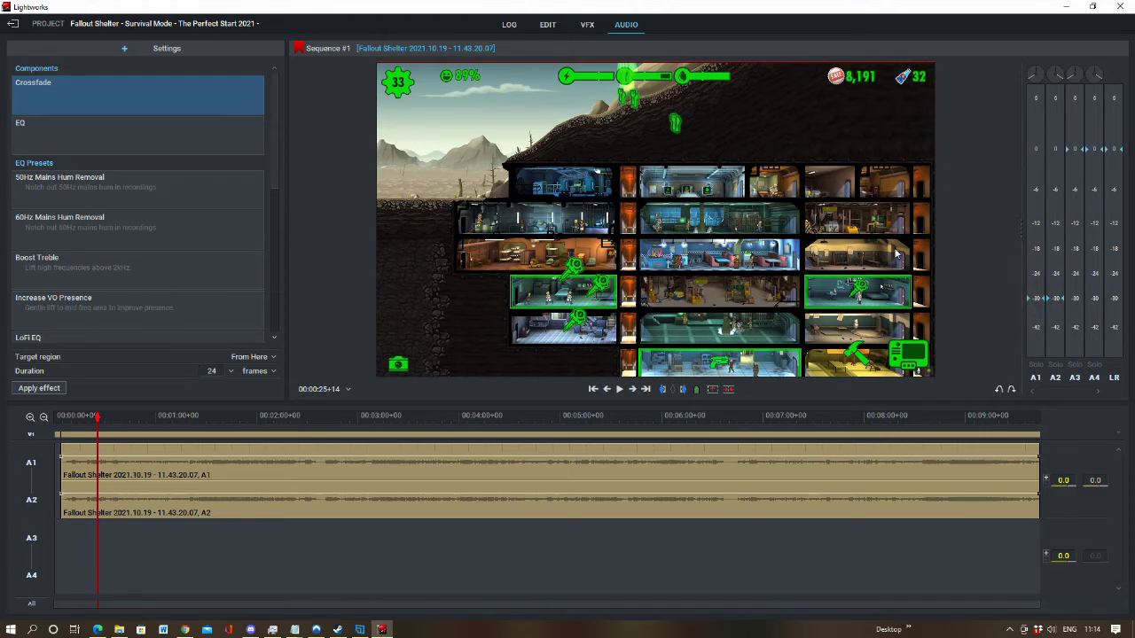
# Find the loading screen near 00:02:34 and ripple-delete the marked section.
pyautogui.click(545, 26)
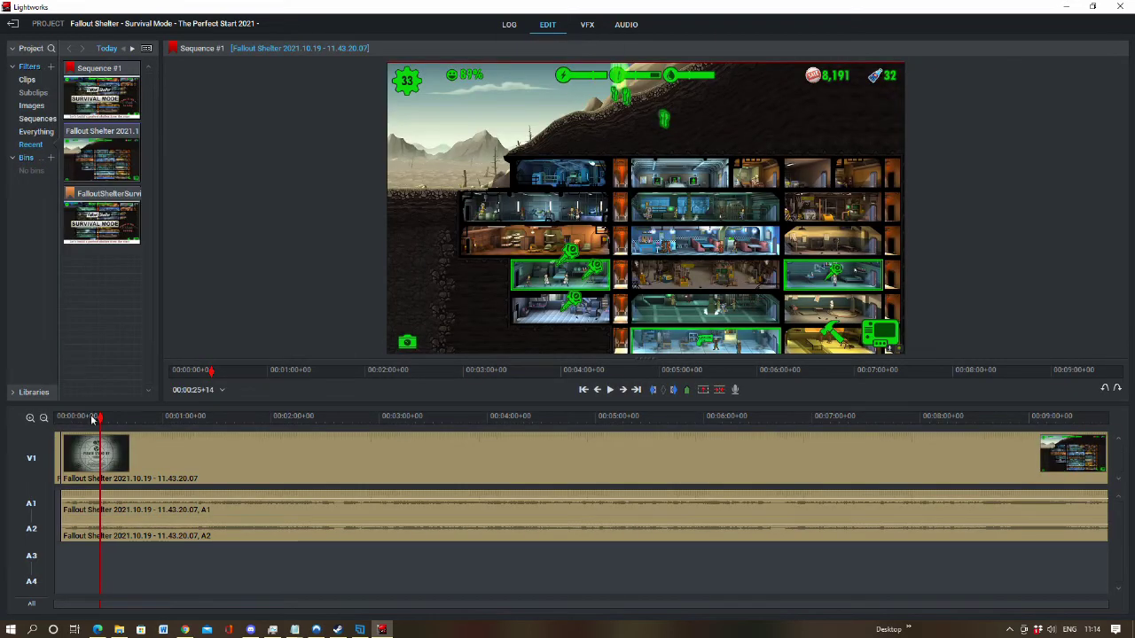
pyautogui.click(108, 424)
pyautogui.moveTo(108, 424); pyautogui.dragTo(334, 426)
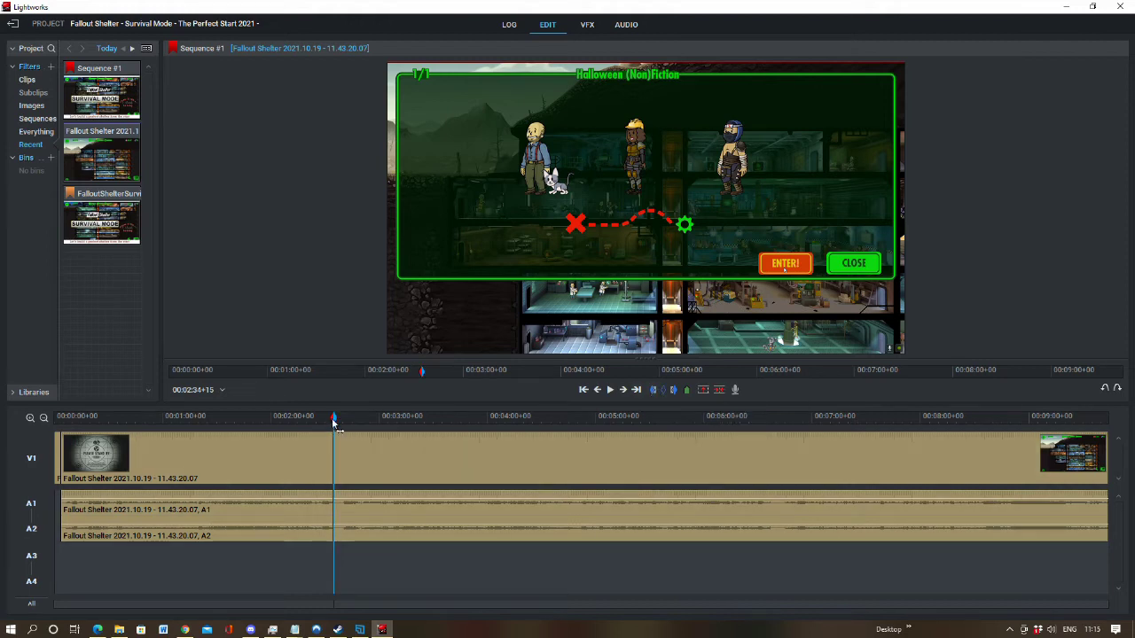
pyautogui.moveTo(335, 424); pyautogui.dragTo(350, 424)
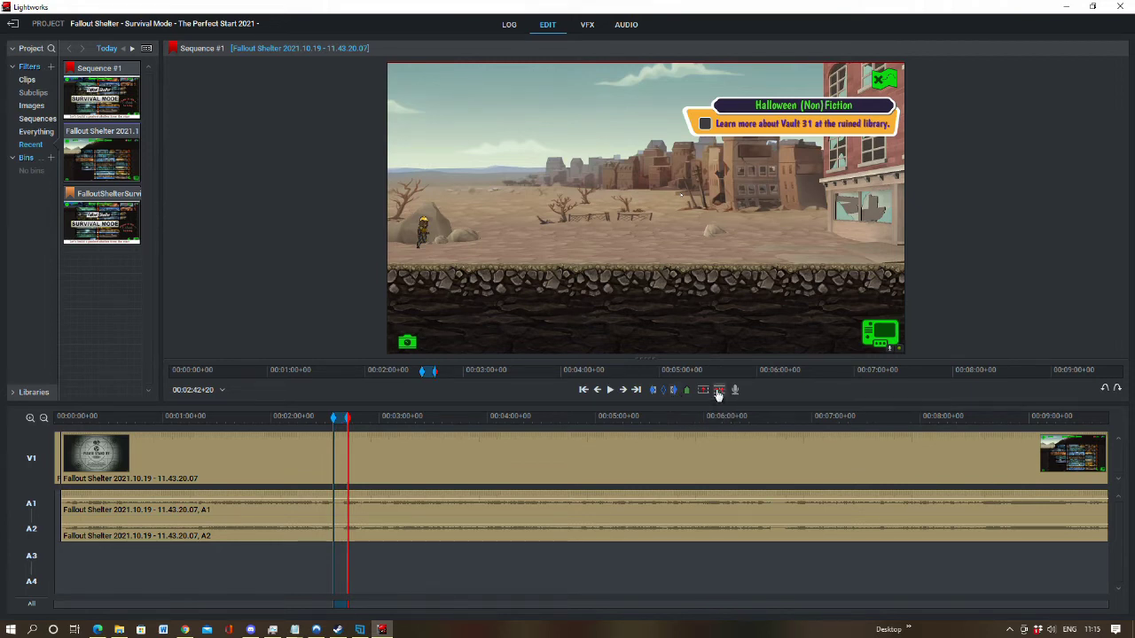
pyautogui.click(718, 390)
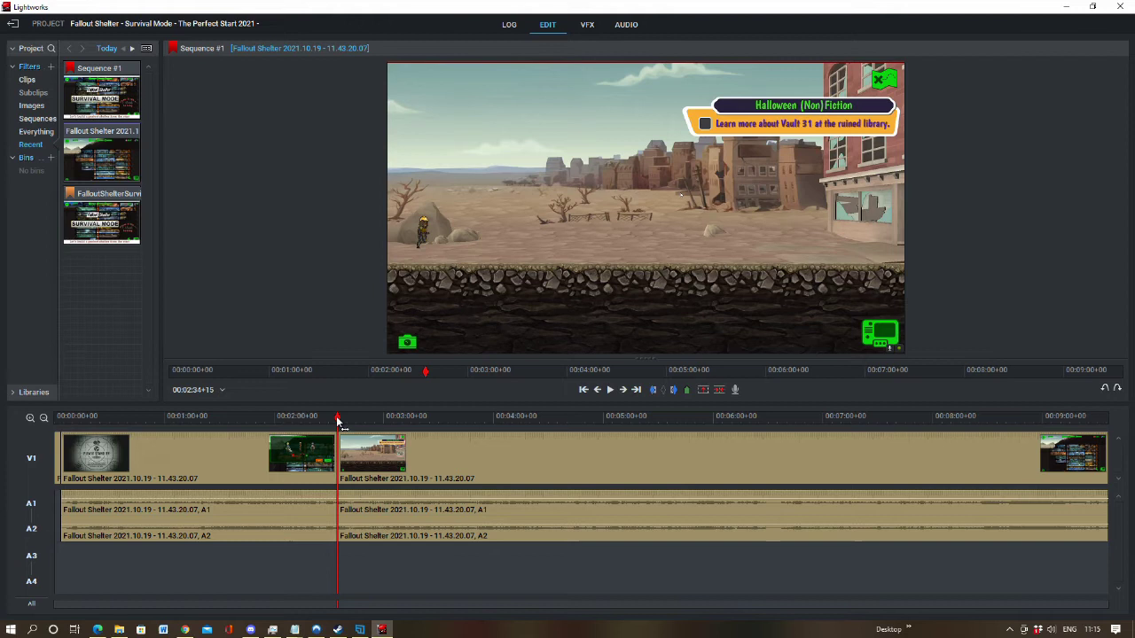
# Mark 06:23+09 to 06:37+22 around the quest-complete screens and ripple-delete it.
pyautogui.moveTo(338, 421); pyautogui.dragTo(746, 462)
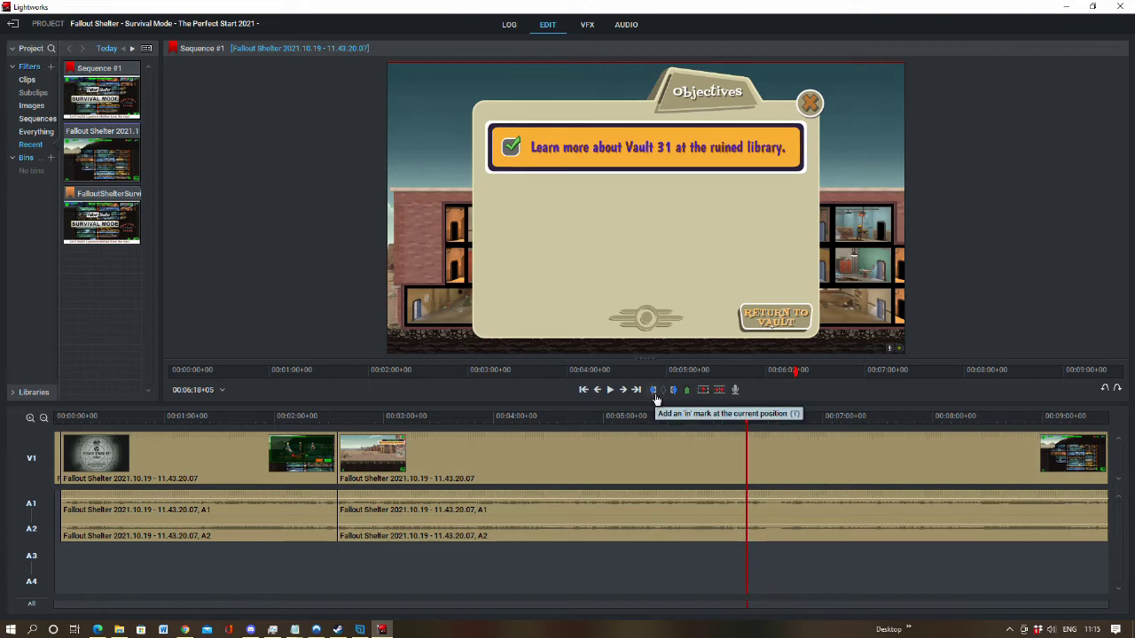
pyautogui.moveTo(748, 423); pyautogui.dragTo(749, 424)
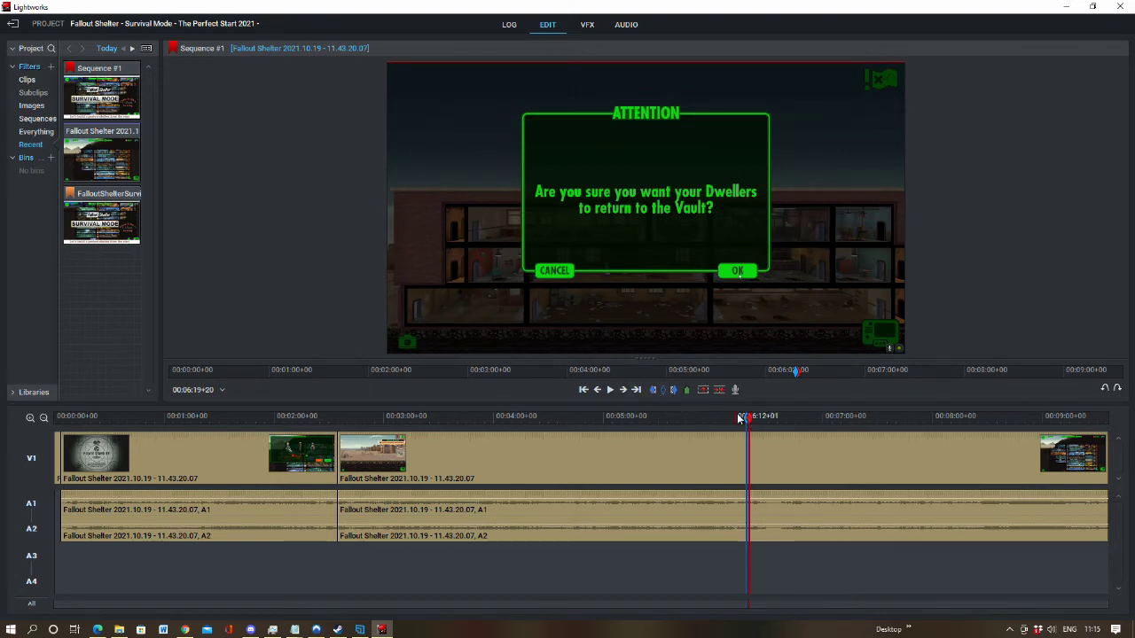
pyautogui.moveTo(749, 424); pyautogui.dragTo(750, 424)
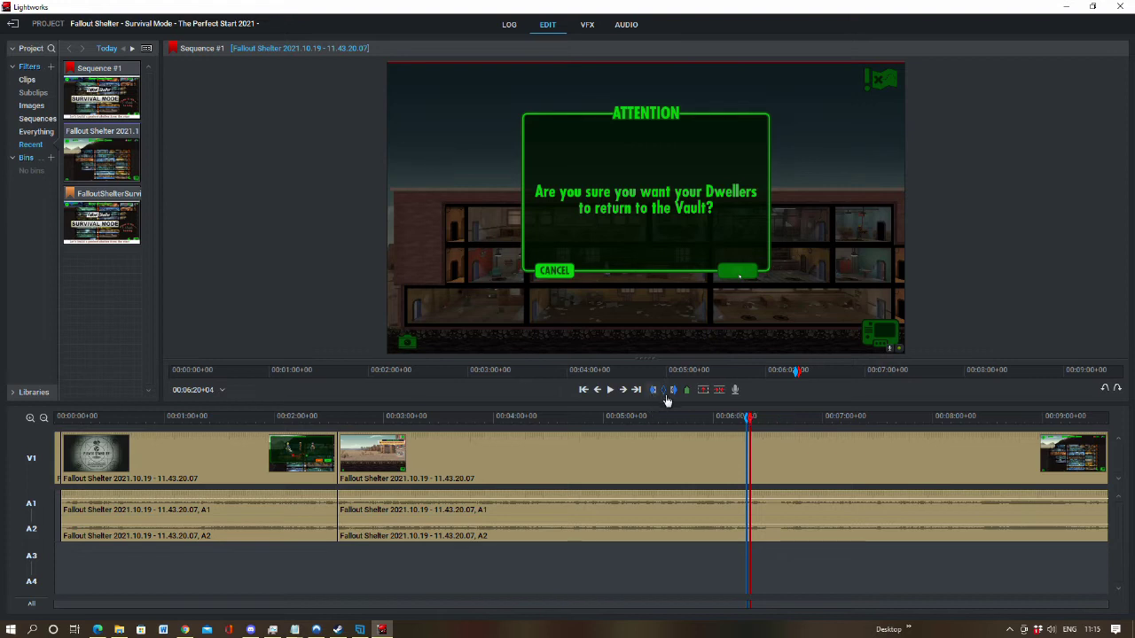
pyautogui.moveTo(751, 417); pyautogui.dragTo(756, 424)
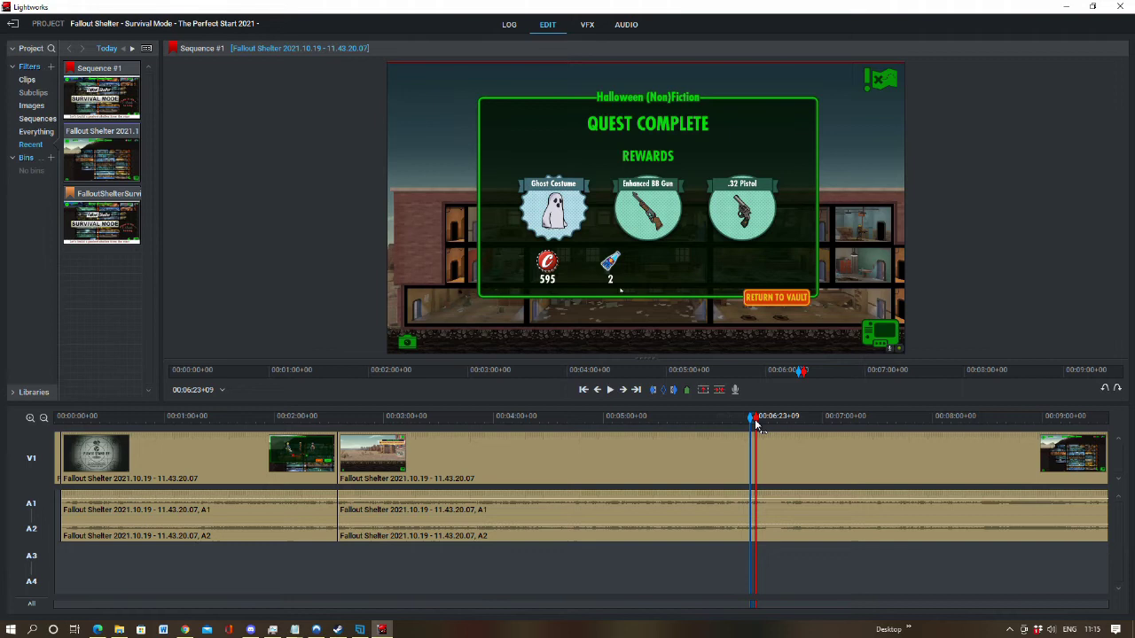
pyautogui.click(653, 392)
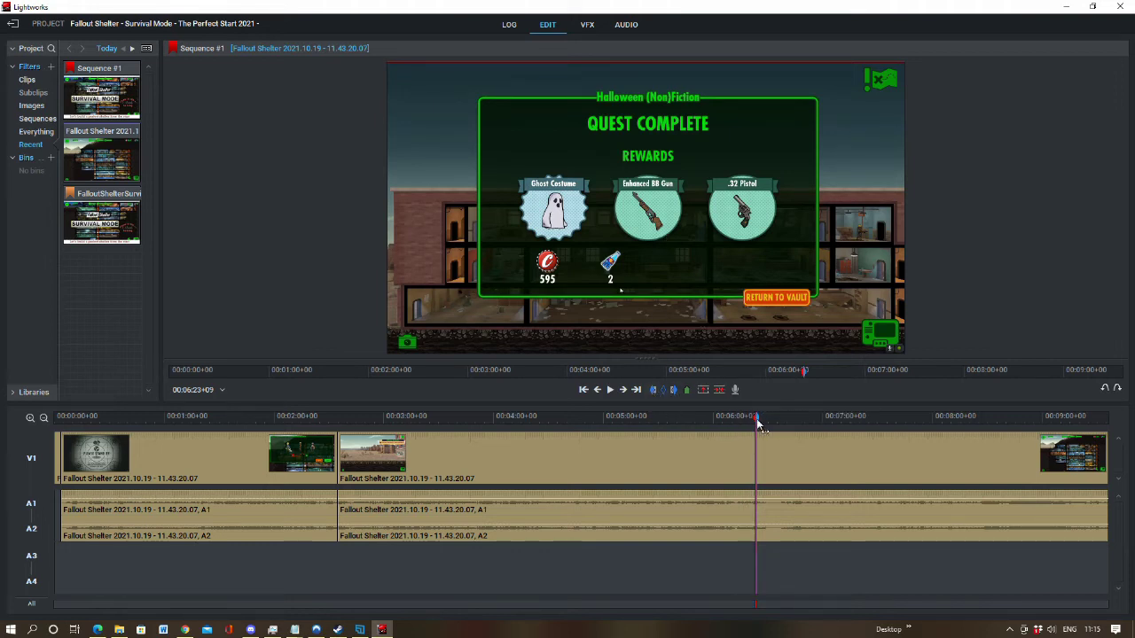
pyautogui.moveTo(759, 424); pyautogui.dragTo(783, 429)
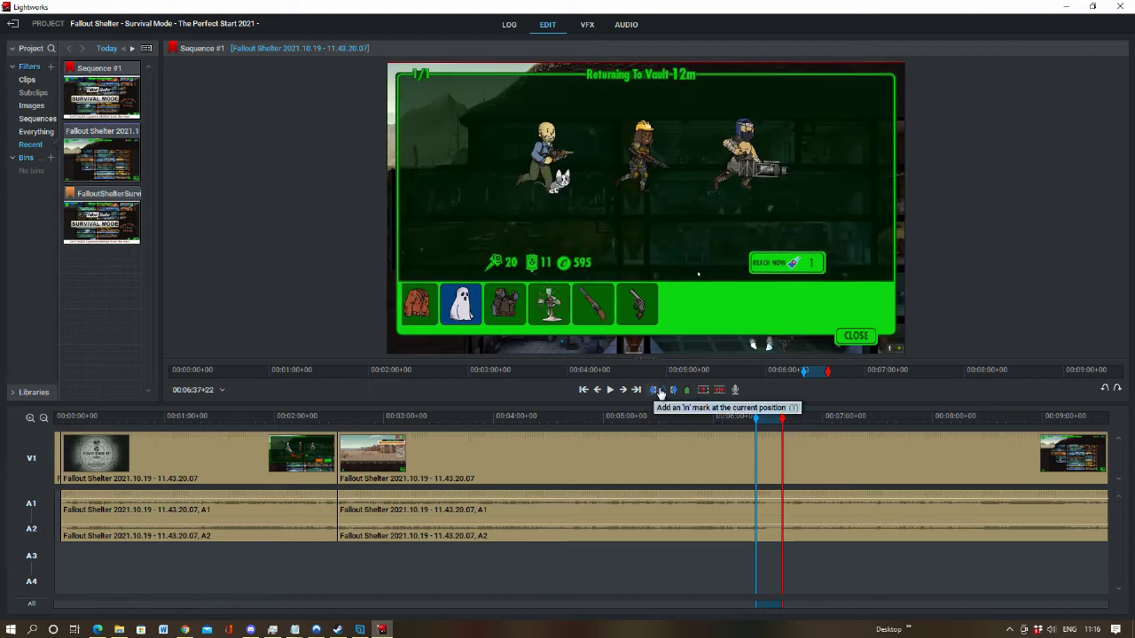
pyautogui.click(678, 391)
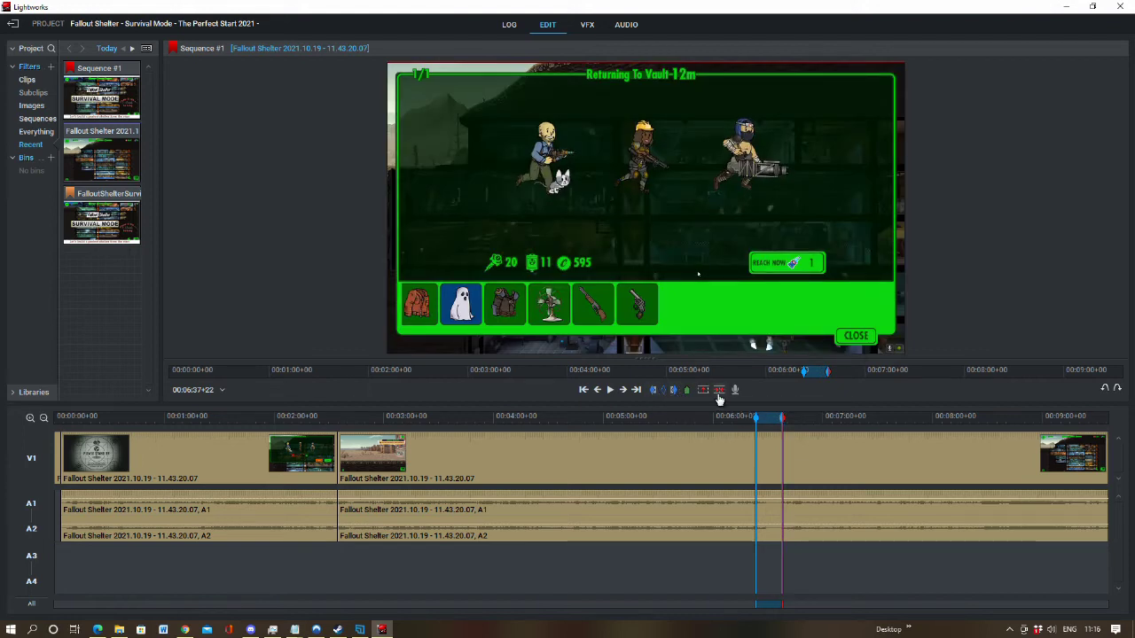
pyautogui.click(719, 395)
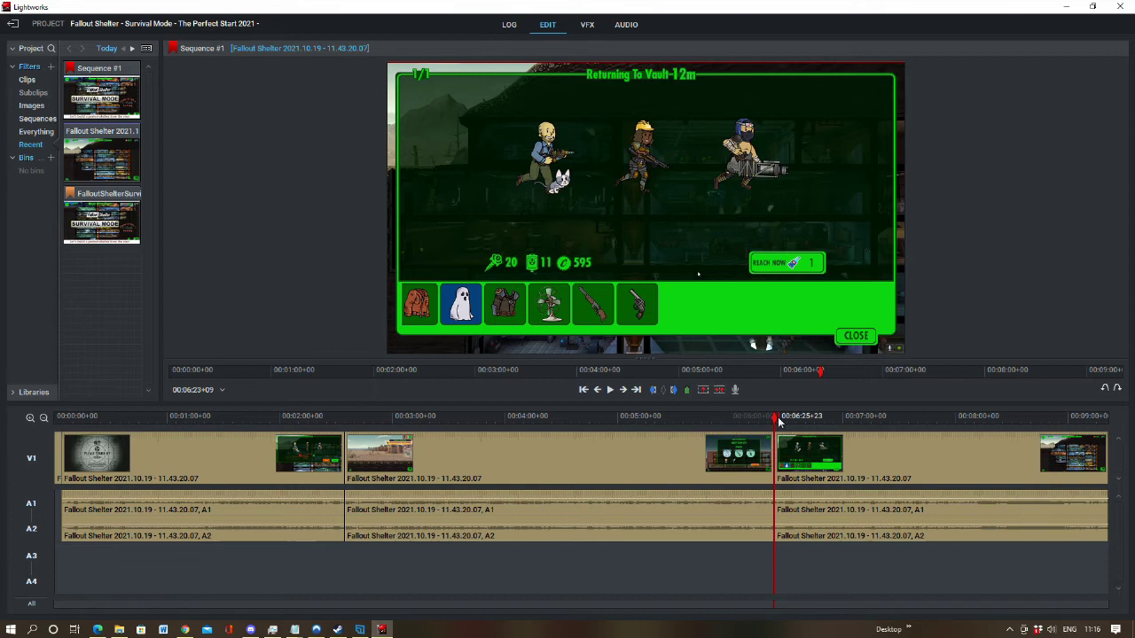
pyautogui.moveTo(779, 423); pyautogui.dragTo(1109, 423)
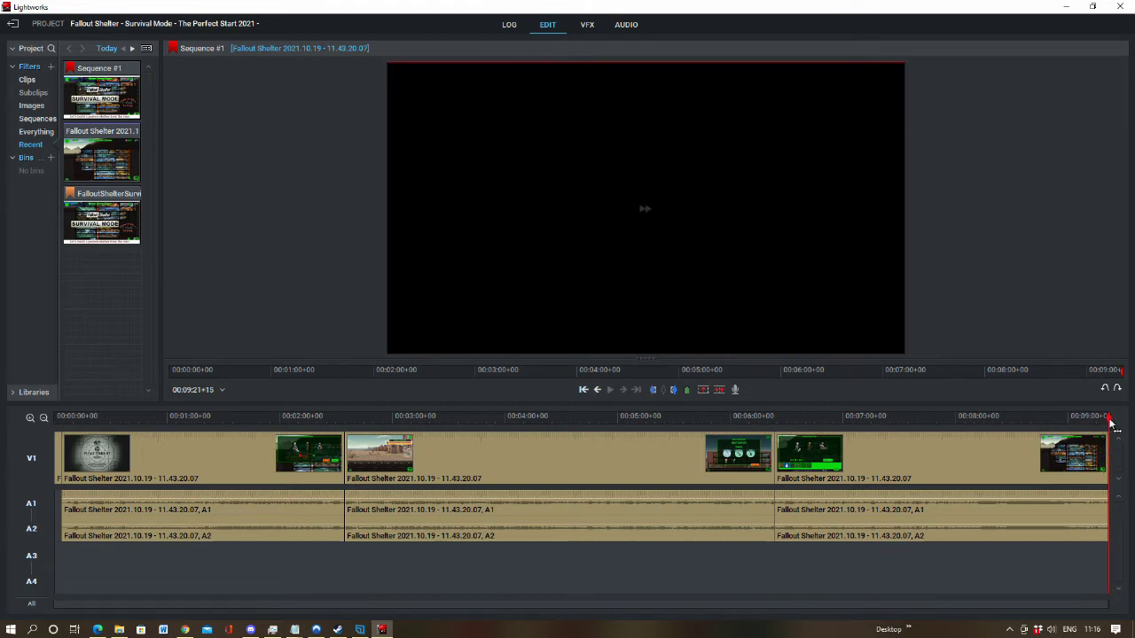
pyautogui.moveTo(849, 418); pyautogui.dragTo(13, 488)
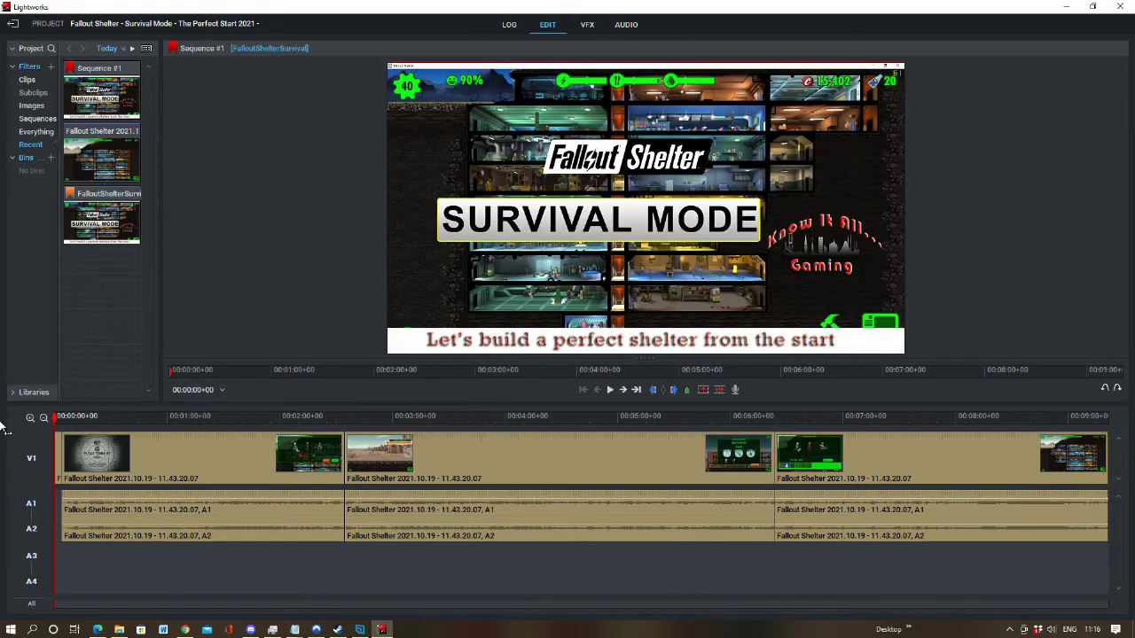
# Disable the A1 and A2 game audio and start a voiceover recording, abandoning the first attempt.
pyautogui.click(33, 507)
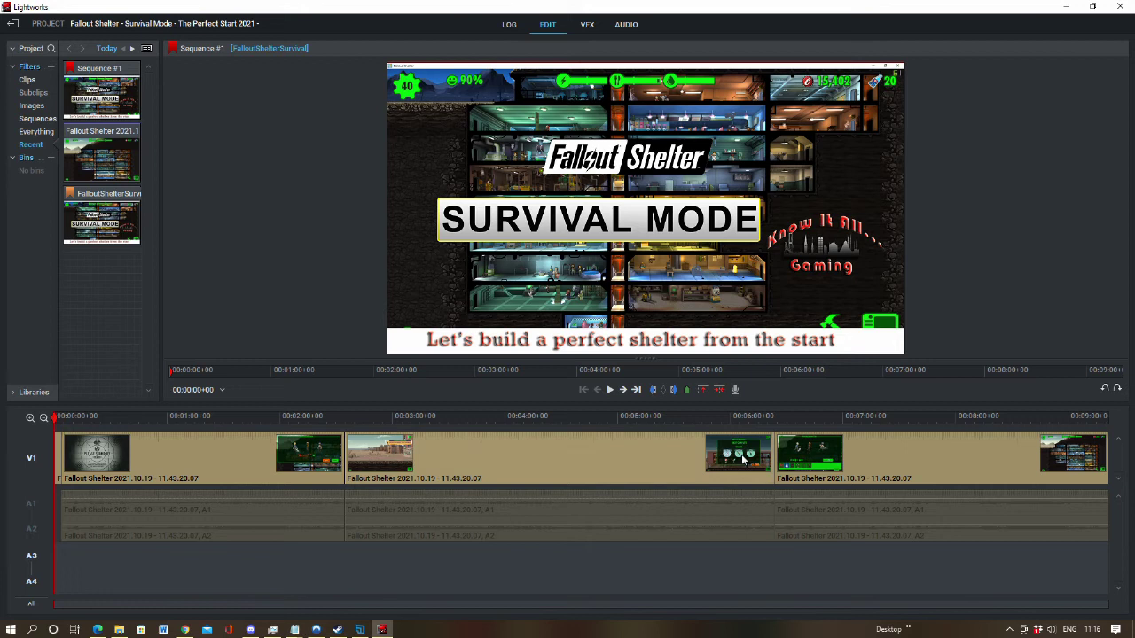
pyautogui.click(736, 390)
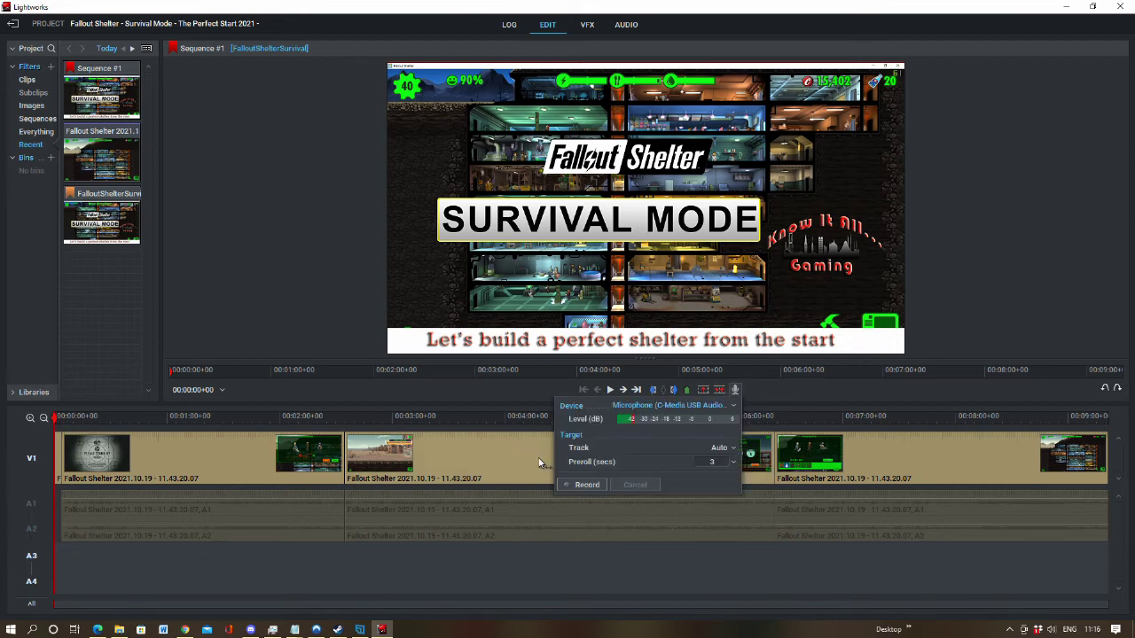
pyautogui.click(580, 488)
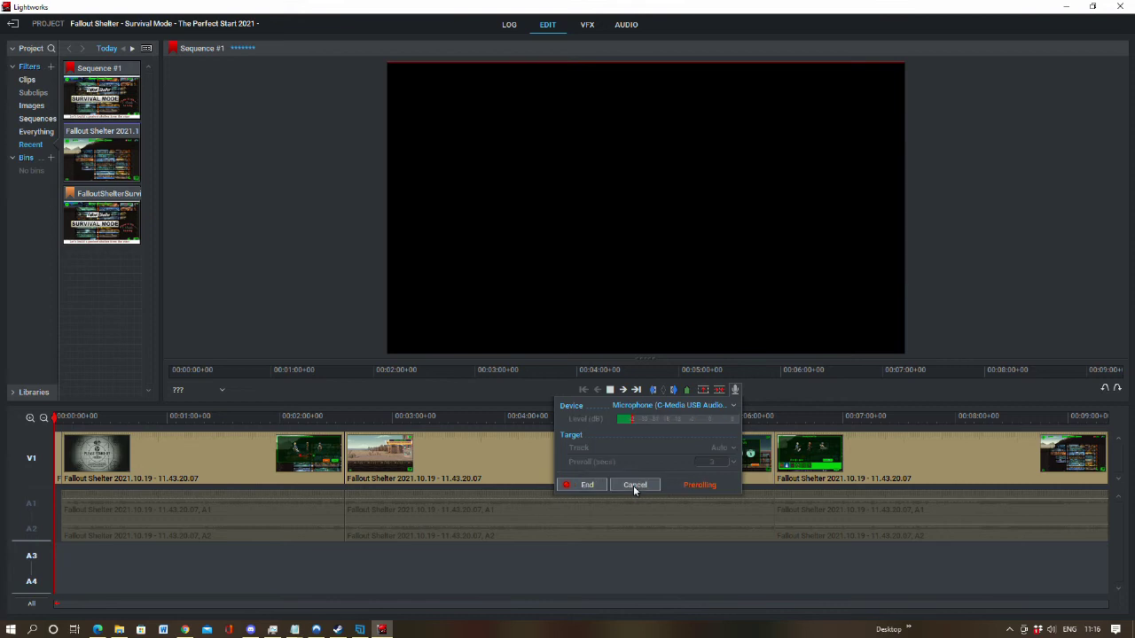
pyautogui.click(634, 486)
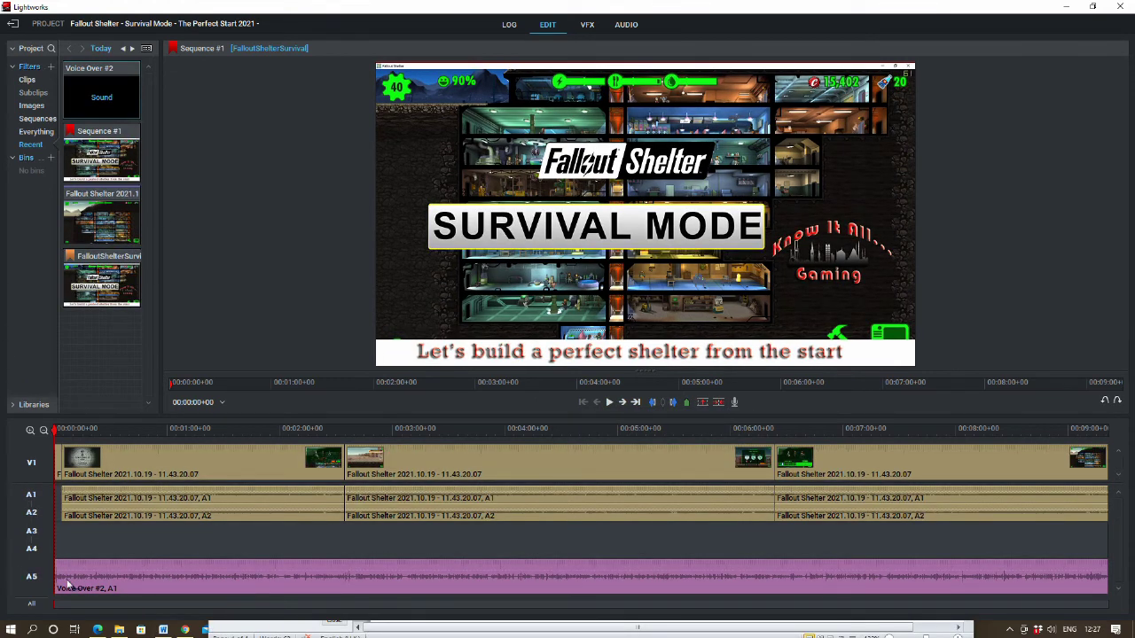
pyautogui.click(611, 407)
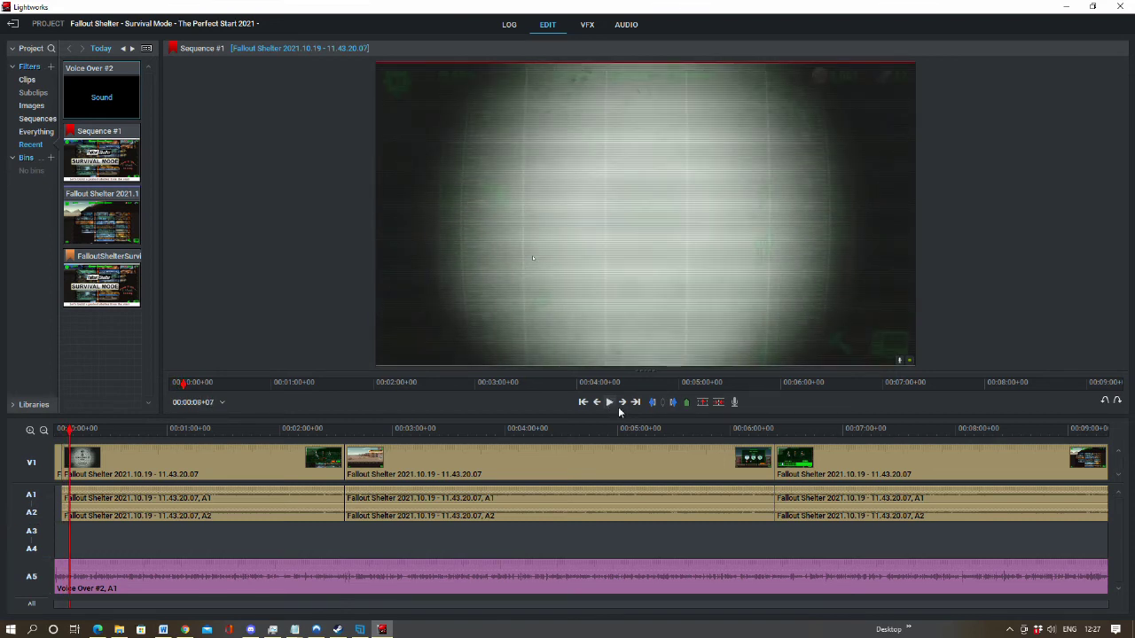
pyautogui.rightClick(593, 294)
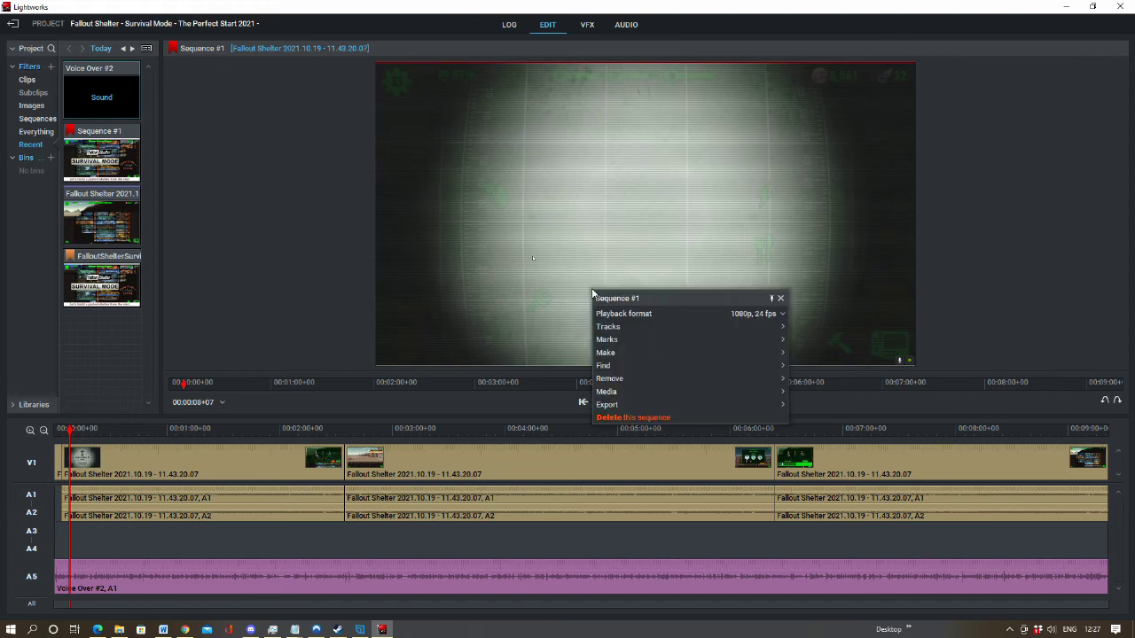
pyautogui.click(620, 28)
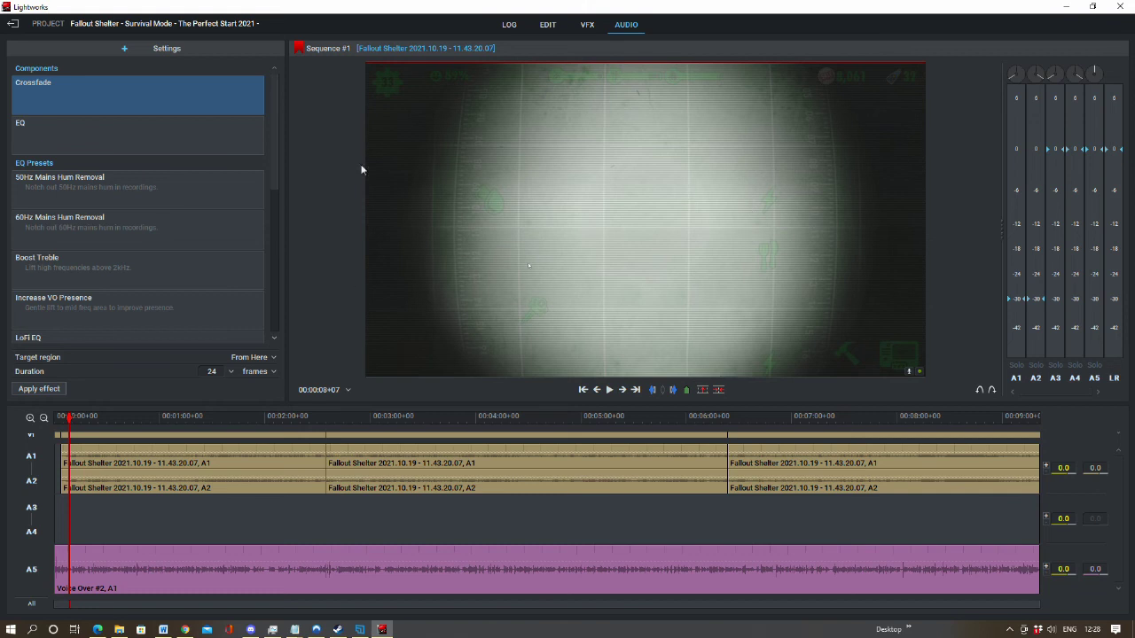
# Choose the H.264/MP4 (Free) export format for Sequence #1 from the editing view.
pyautogui.click(548, 27)
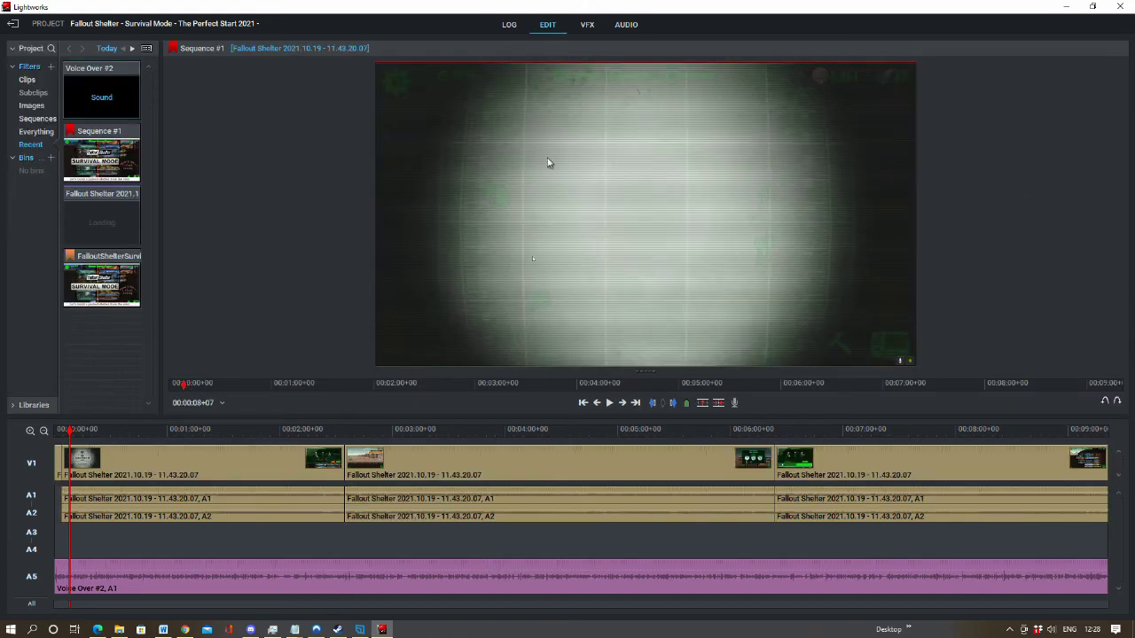
pyautogui.rightClick(565, 210)
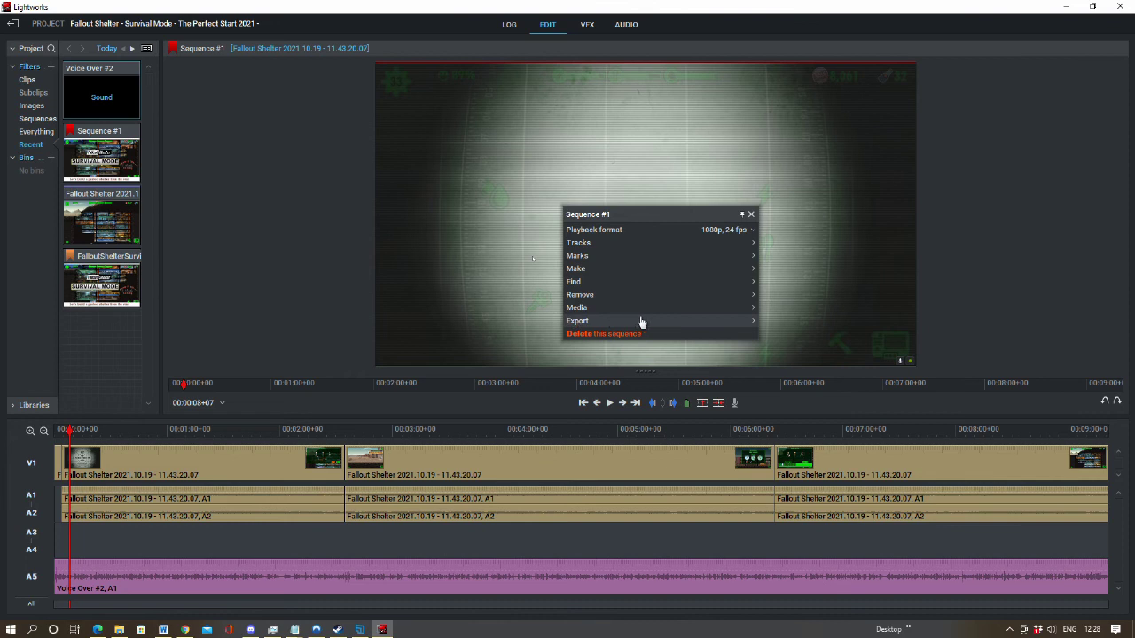
pyautogui.click(606, 323)
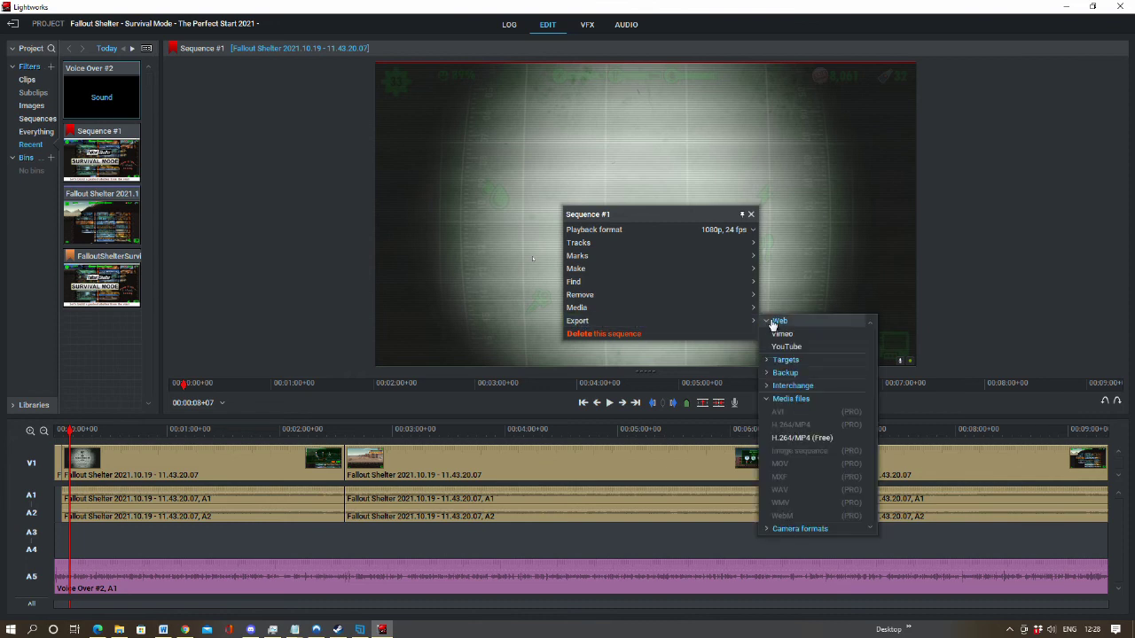
pyautogui.click(802, 439)
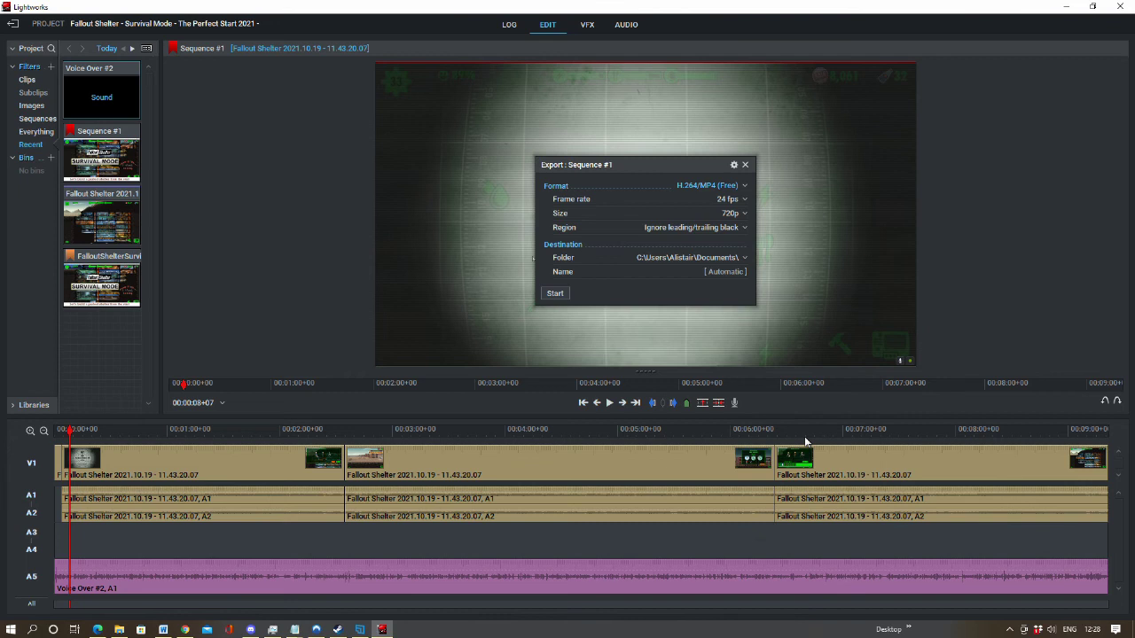
# Name the export 'Fallout Shelter - Survival Mode - The Perfect Start 2021 - Part 21' and start it.
pyautogui.click(692, 273)
pyautogui.write('Fallout Shelter - Survival MO')
pyautogui.press('BackSpace')
pyautogui.write('ode - The Perfect Start 2021')
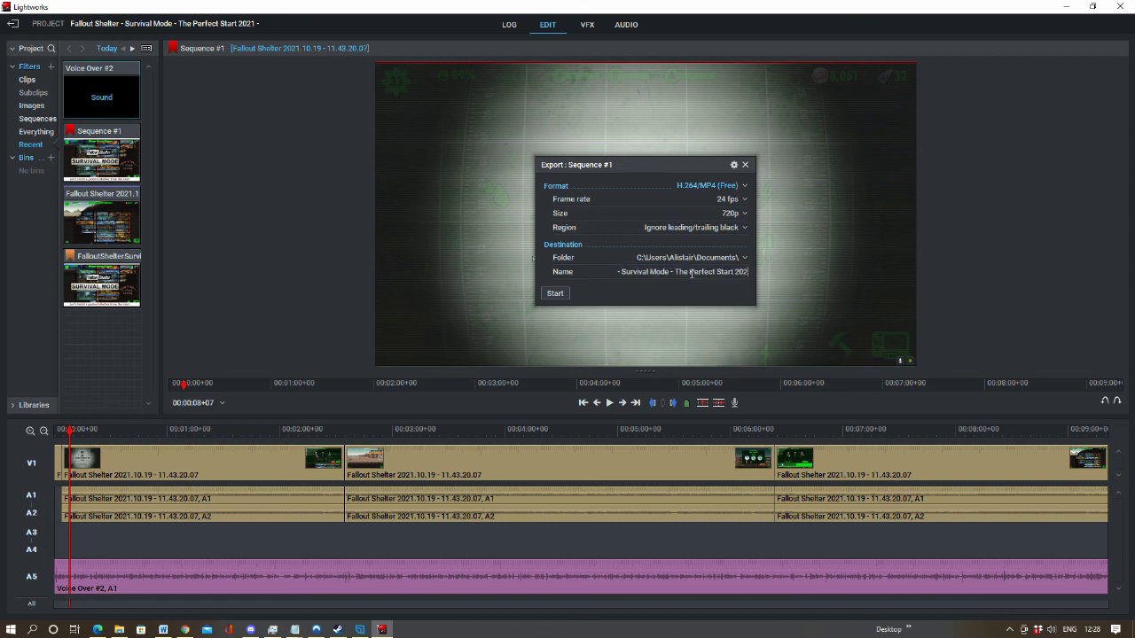
pyautogui.write(' - Part 21')
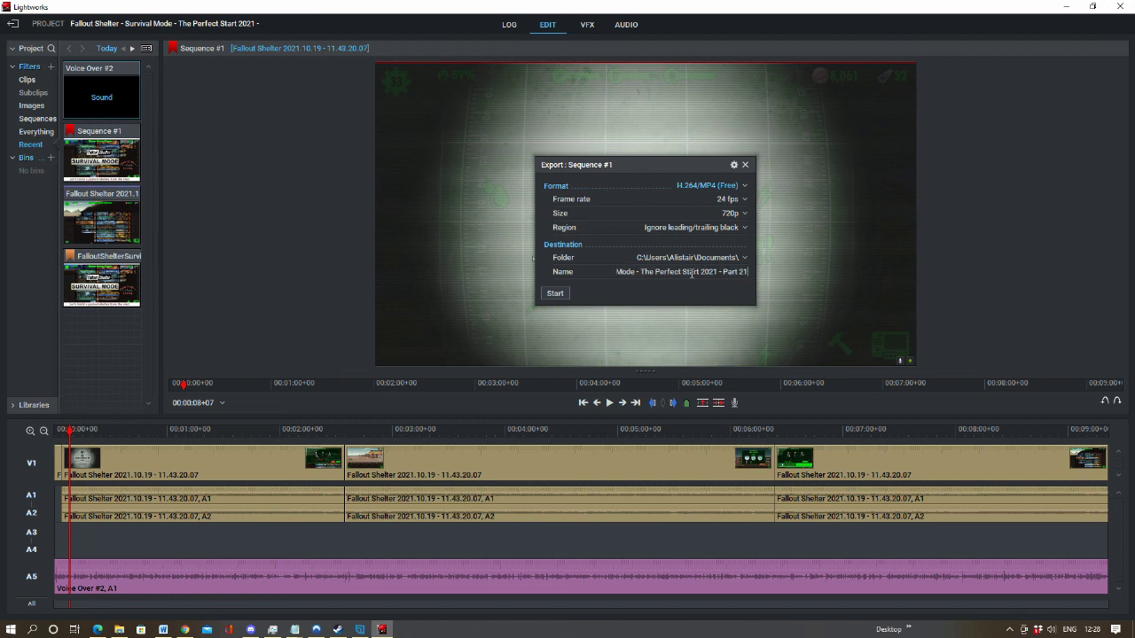
pyautogui.click(553, 294)
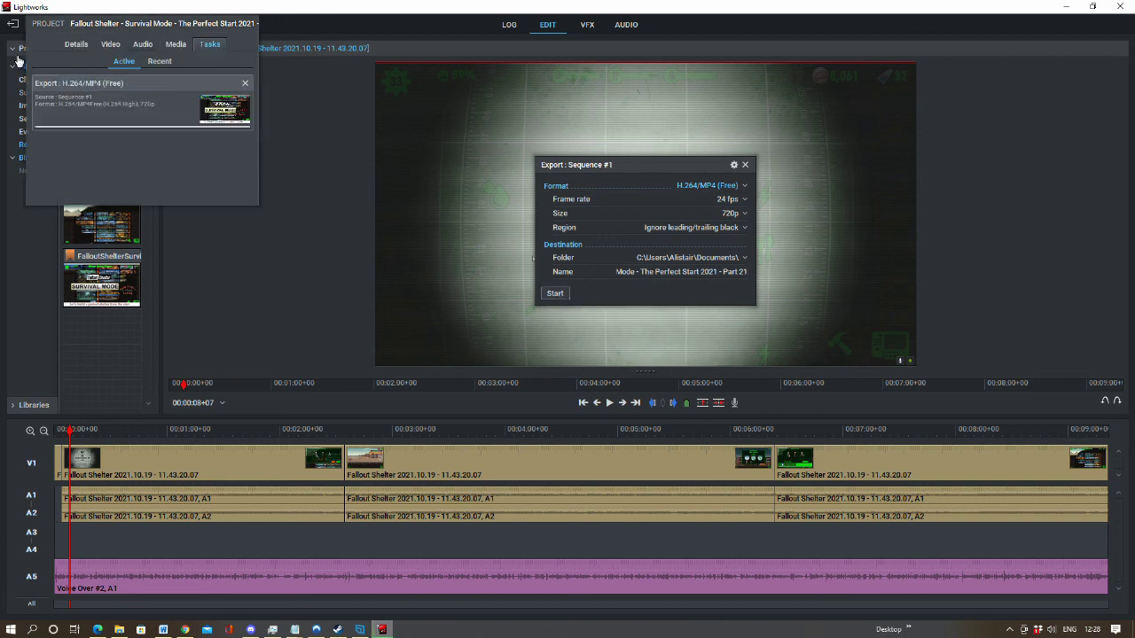